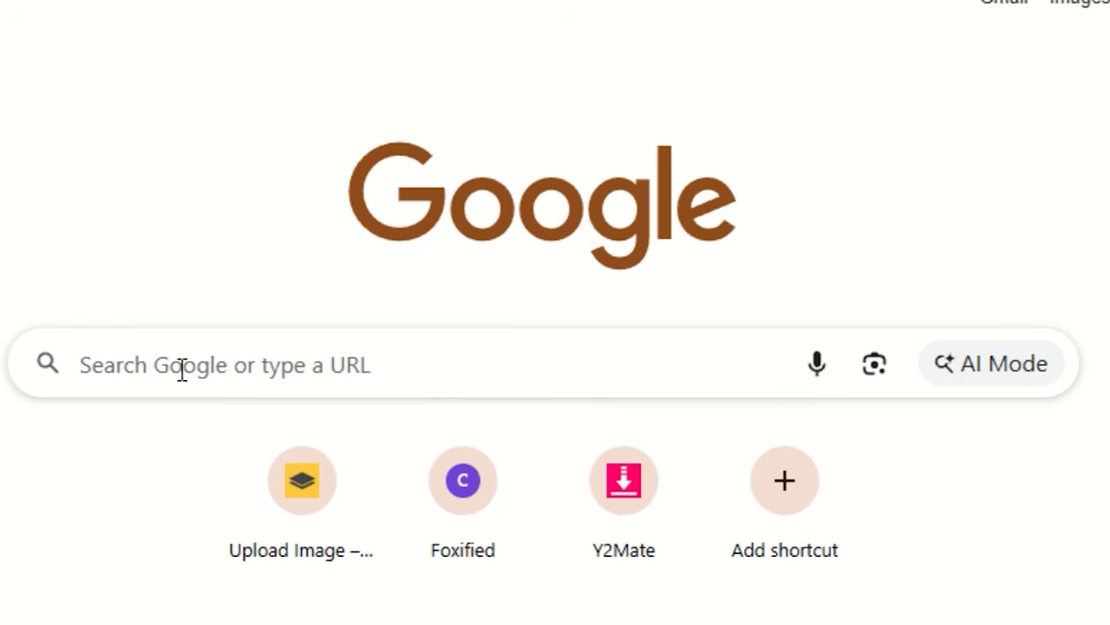
Step: Search Google for "chat gpt" and open the ChatGPT site from the results
{"action": "left_click", "coordinate": [181, 370]}
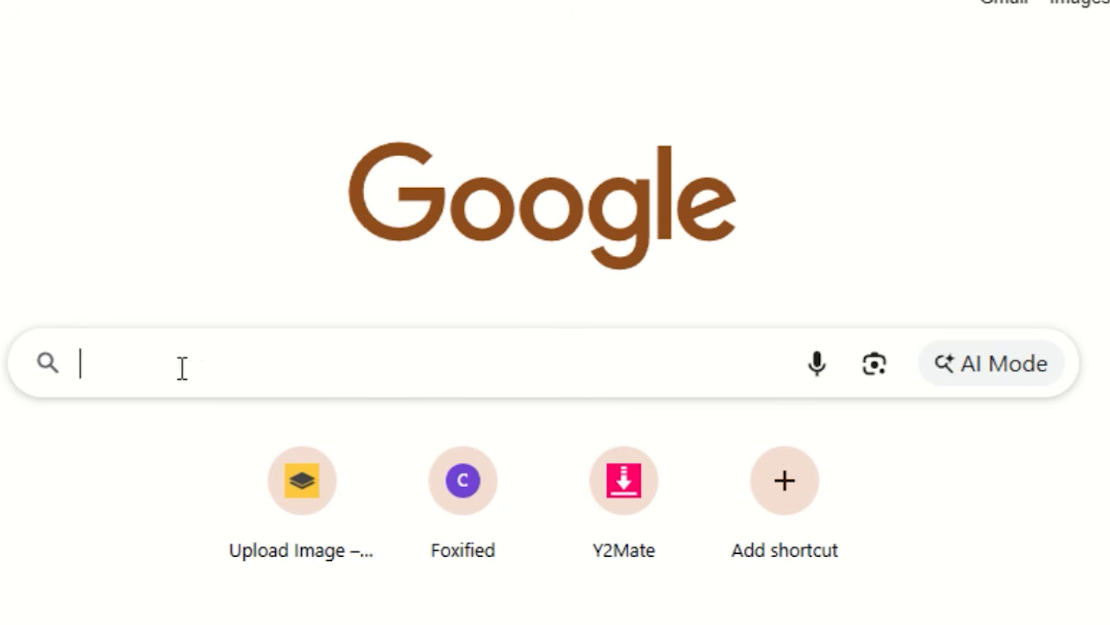
{"action": "type", "text": "chat gpt"}
{"action": "key", "text": "Return"}
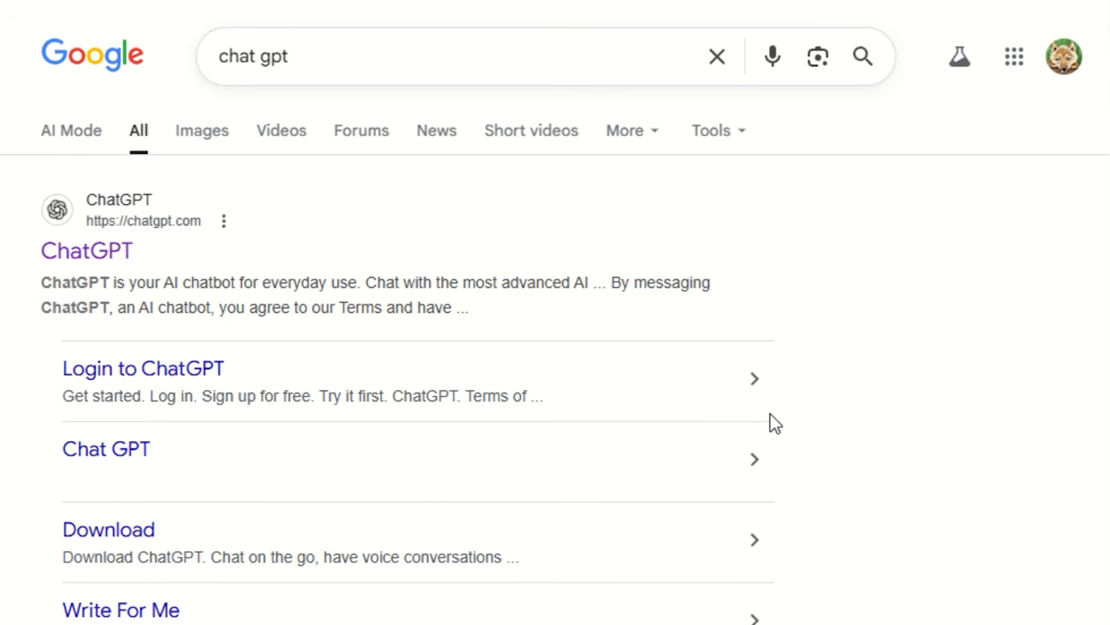
{"action": "left_click", "coordinate": [92, 251]}
Step: Ask ChatGPT for a complete two-minute, Disney-style motivational short story for families and children, emotionally engaging with a clear beginning, middle and end
{"action": "type", "text": "generate a complete short story, about 2 minutes long . write in a Disney-style motivational tone, especially i ame targeting a family and children's audience. I want something emotionally engaging, with a clear beginning, middle, and end."}
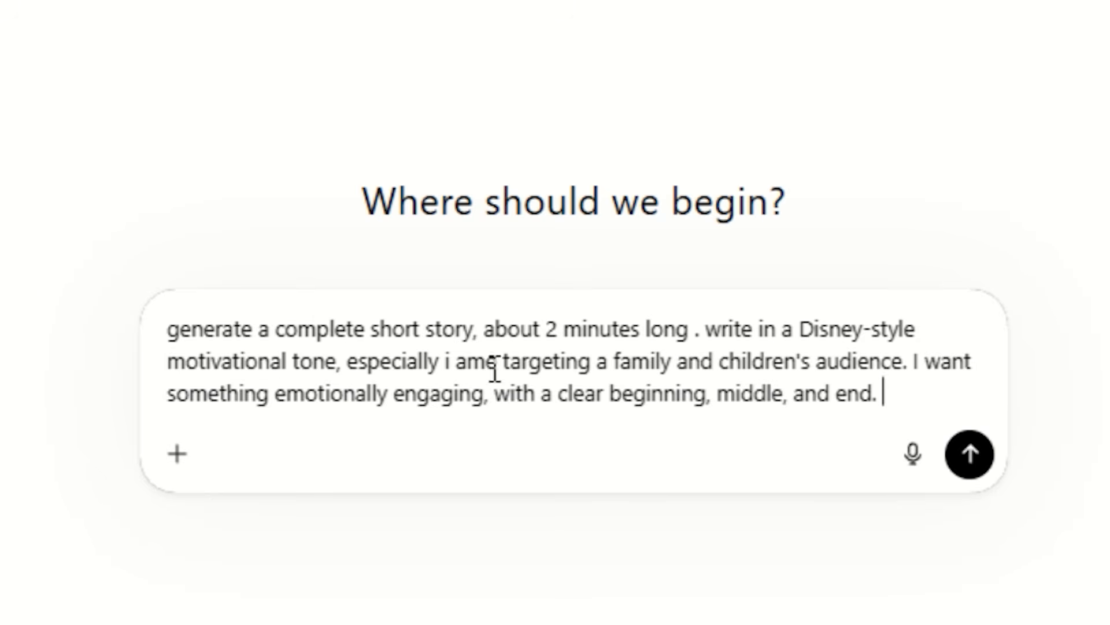
{"action": "key", "text": "BackSpace"}
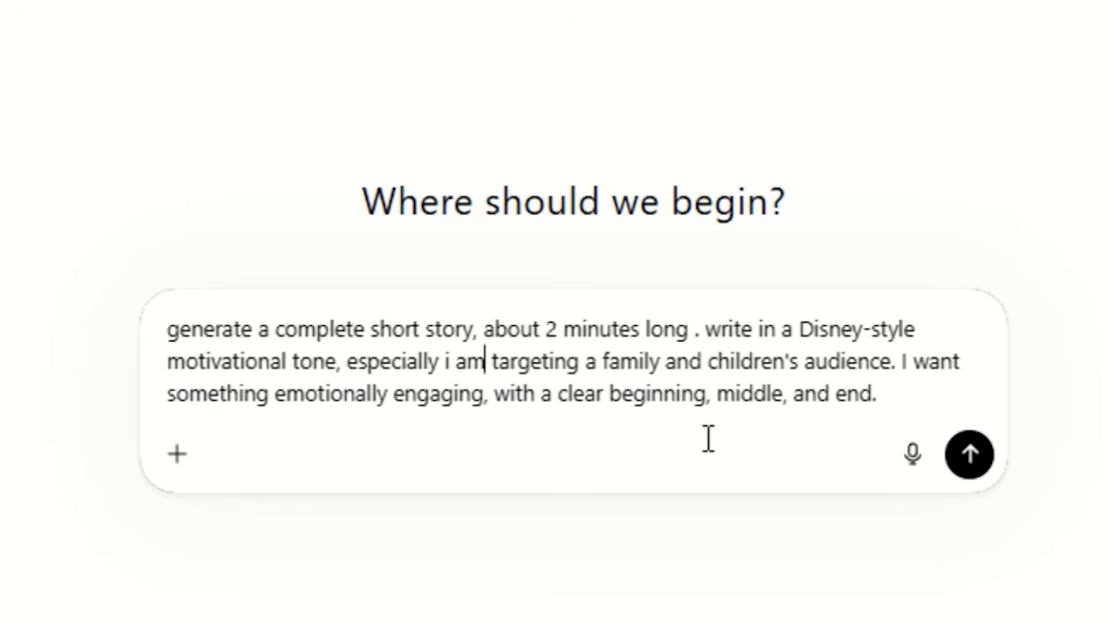
{"action": "left_click", "coordinate": [967, 458]}
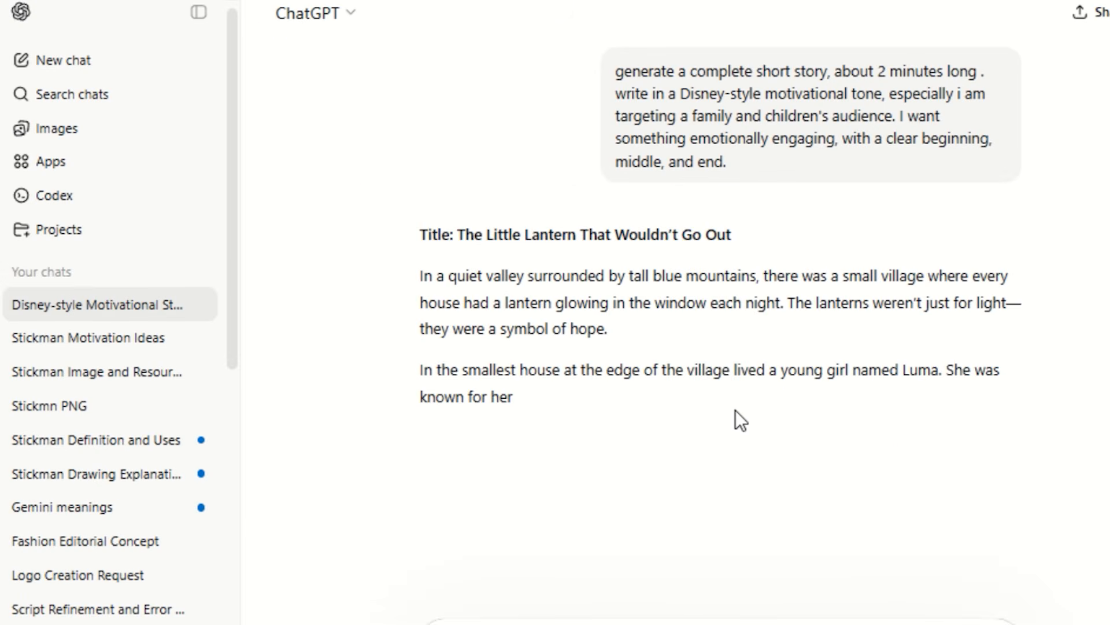
{"action": "scroll", "coordinate": [734, 408], "scroll_direction": "down", "scroll_amount": 5}
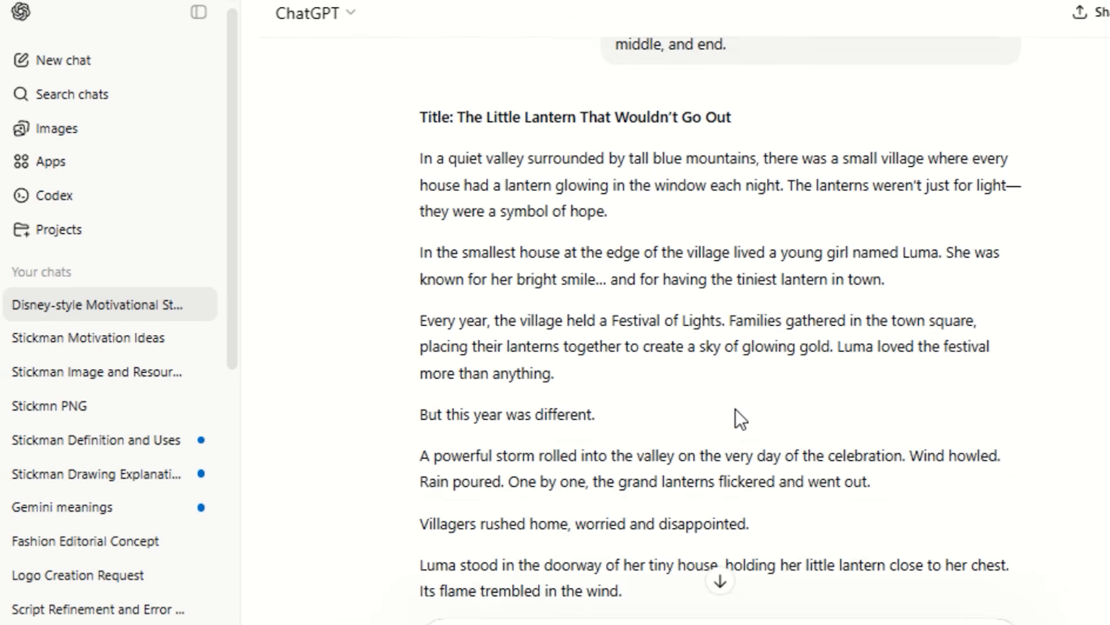
{"action": "scroll", "coordinate": [734, 409], "scroll_direction": "down", "scroll_amount": 8}
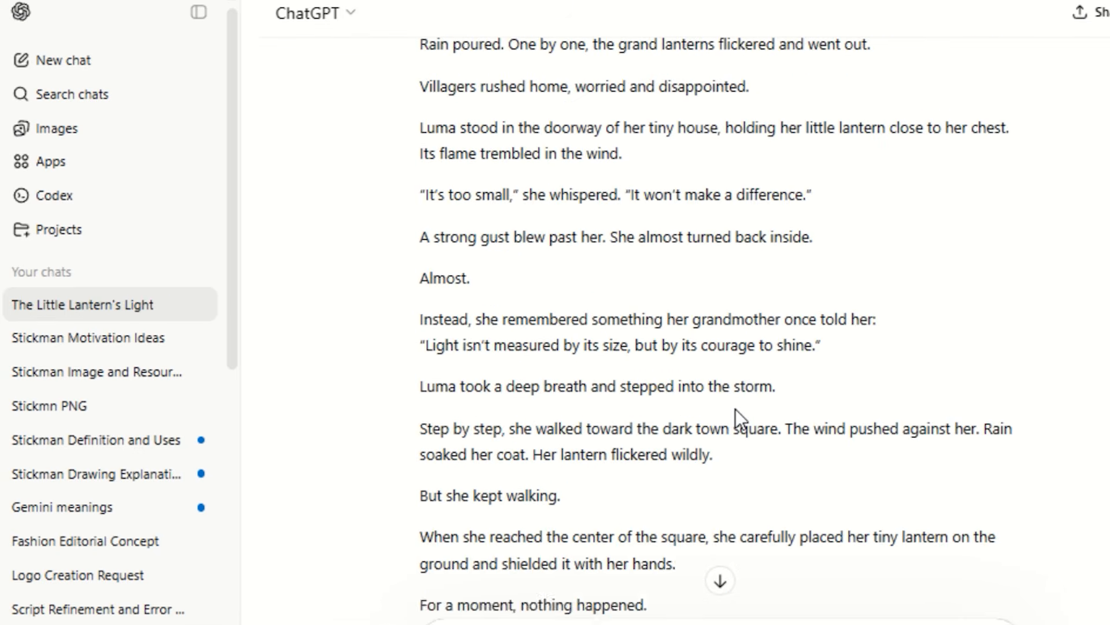
{"action": "scroll", "coordinate": [735, 408], "scroll_direction": "down", "scroll_amount": 7}
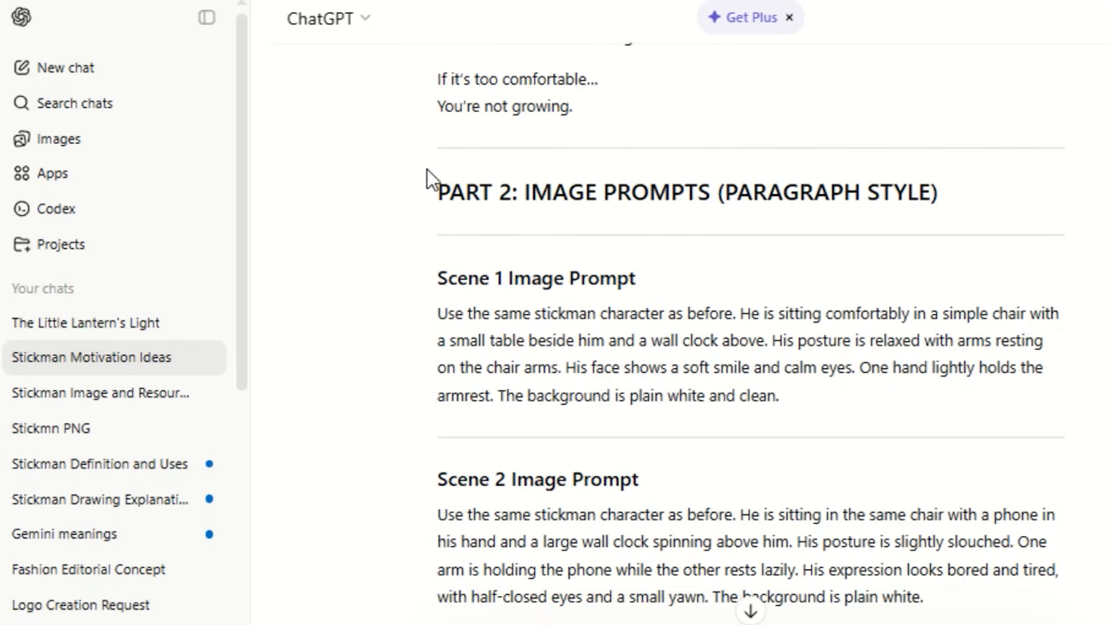
Step: Request at least 20 connected, animator-style image prompts for "The Little Lantern That Wouldn't Go Out" with consistent style, lighting and mood
{"action": "left_click_drag", "start_coordinate": [428, 173], "coordinate": [943, 194]}
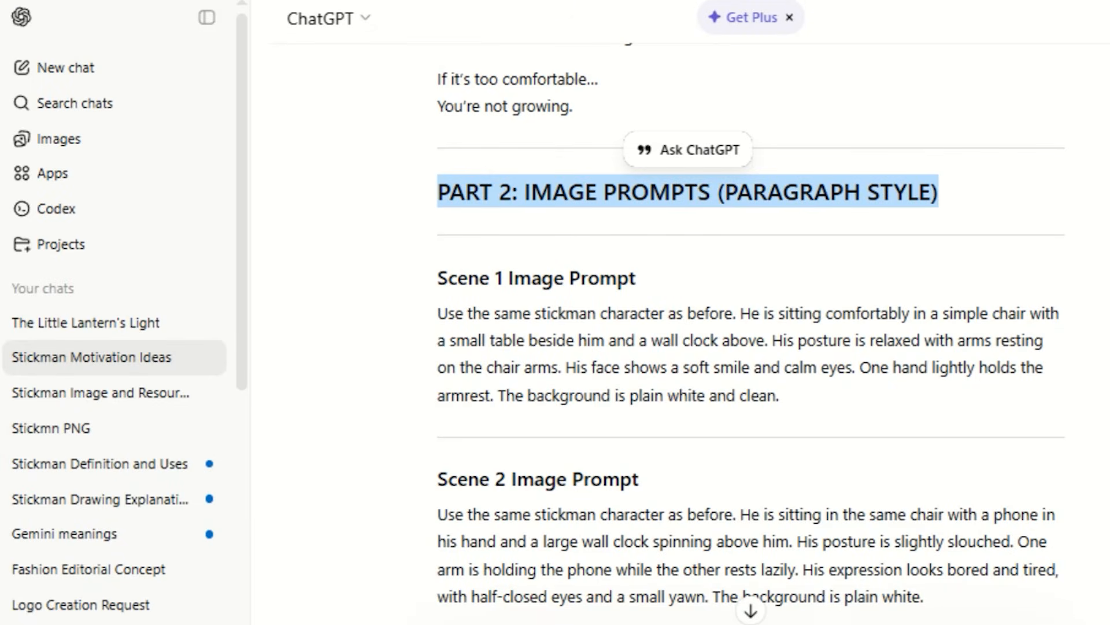
{"action": "scroll", "coordinate": [942, 193], "scroll_direction": "down", "scroll_amount": 5}
{"action": "scroll", "coordinate": [750, 335], "scroll_direction": "down", "scroll_amount": 8}
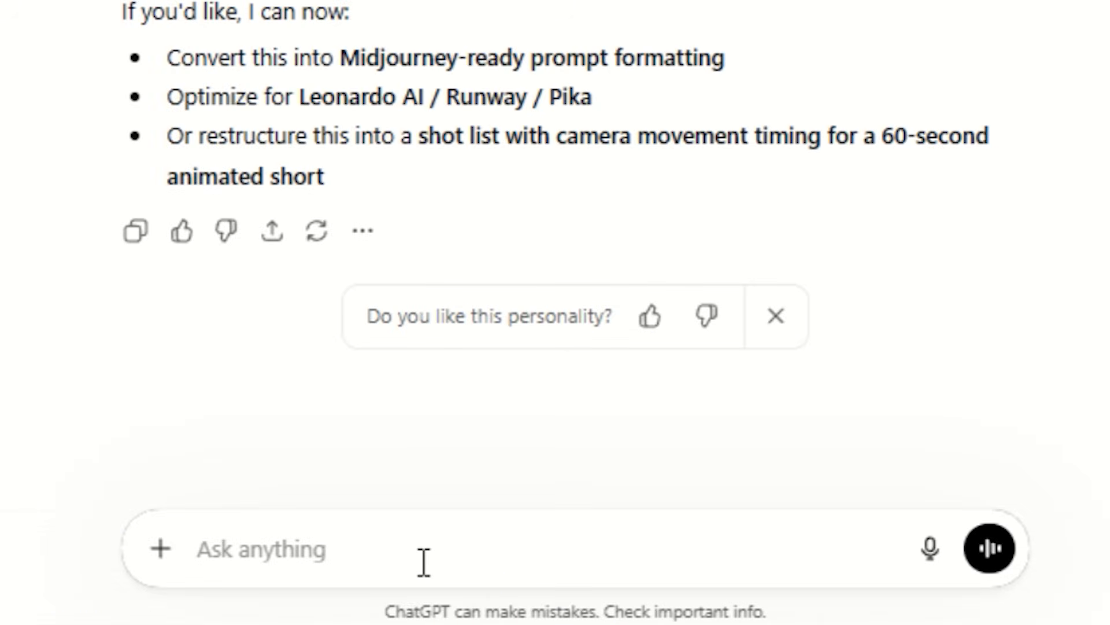
{"action": "type", "text": "Title: The Little Lantern That Wouldn't Go Out   genrate image prompt like a professional animator, breaking down {Title: The Little Lantern That Wouldn't Go Out} into visual scenes  atlest 20 separate image prompts. Make sure I also specify that each prompt should connect naturally to the previous one so your story flows visually without jarring cuts. I want consistent style, consistent lighting, consistent mood across every single prompt."}
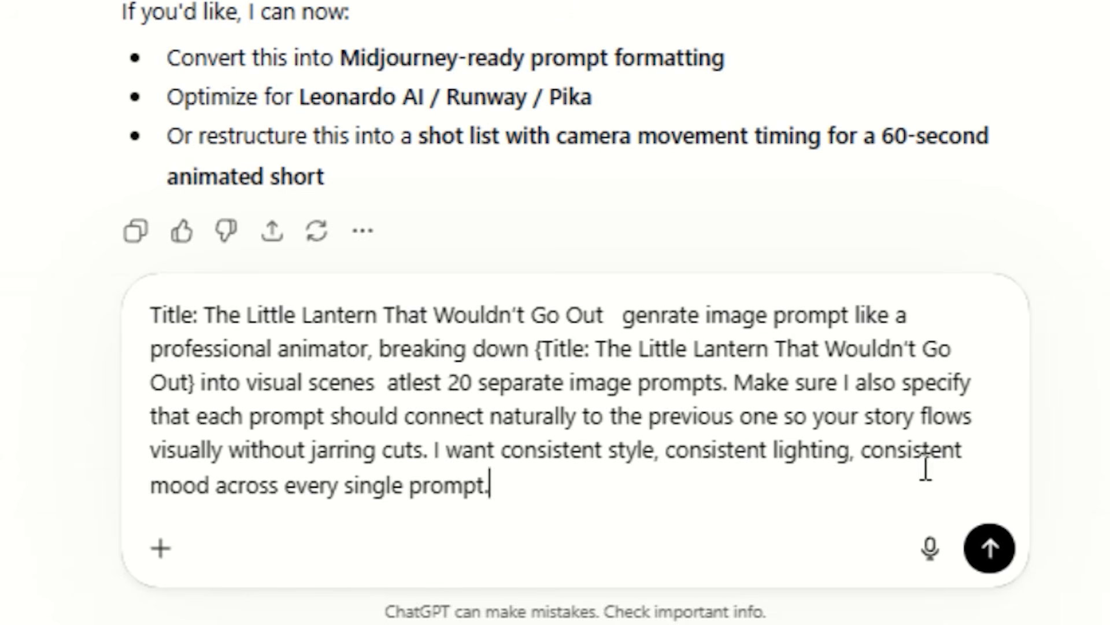
{"action": "left_click", "coordinate": [988, 549]}
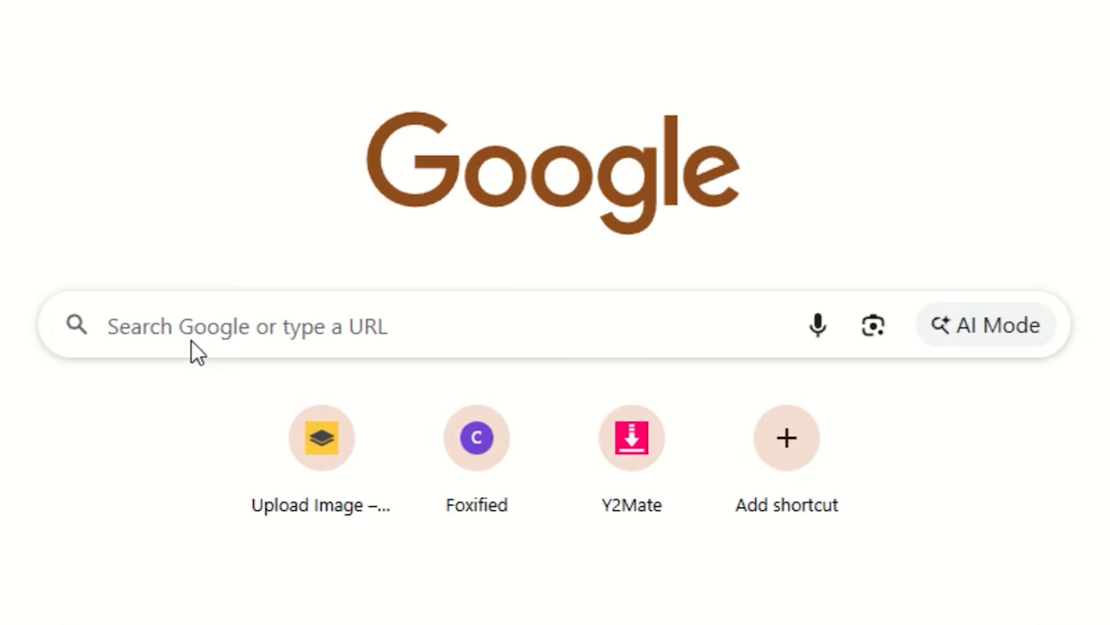
Step: Search Google for "AutoWhisk" and open the Auto Whisk extension's Chrome Web Store page to review its overview
{"action": "left_click", "coordinate": [195, 325]}
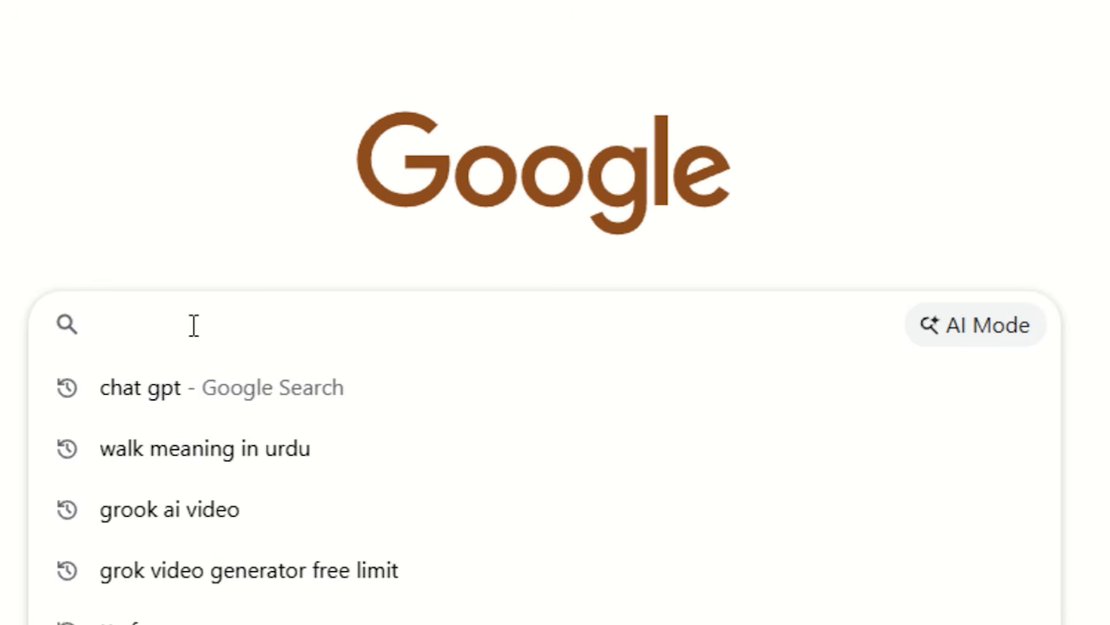
{"action": "type", "text": "AutoWhisk"}
{"action": "key", "text": "Return"}
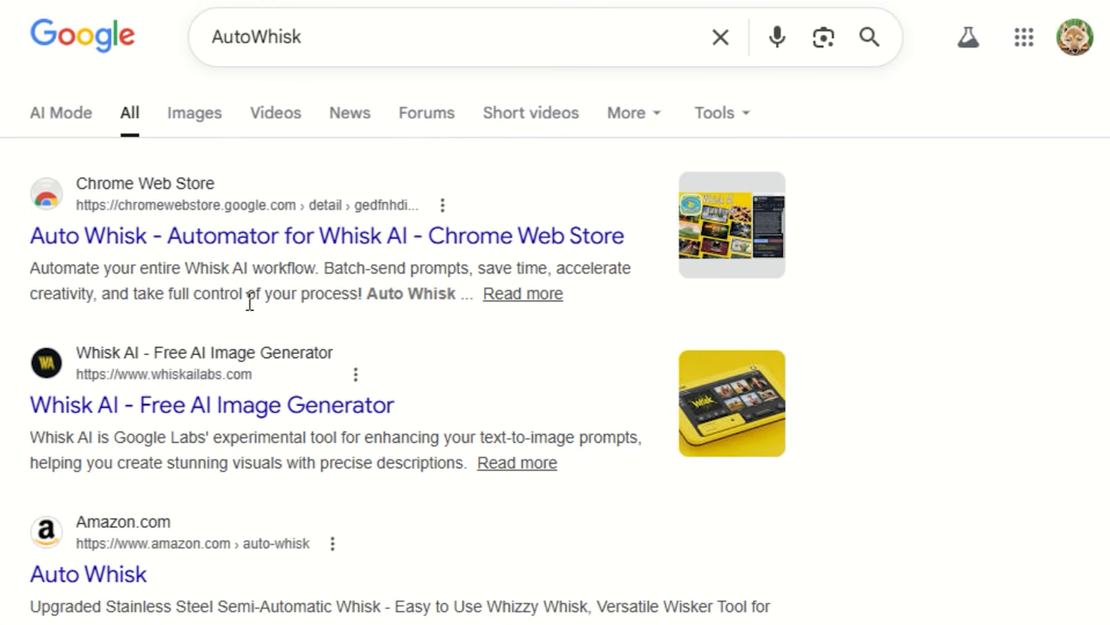
{"action": "left_click", "coordinate": [120, 246]}
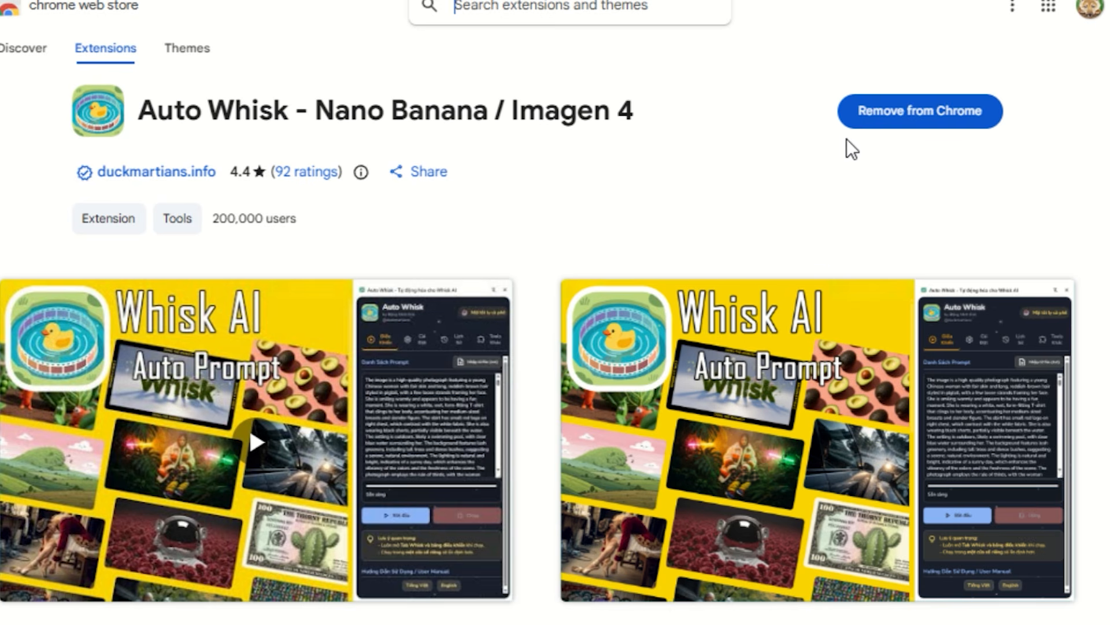
{"action": "scroll", "coordinate": [1064, 175], "scroll_direction": "down", "scroll_amount": 6}
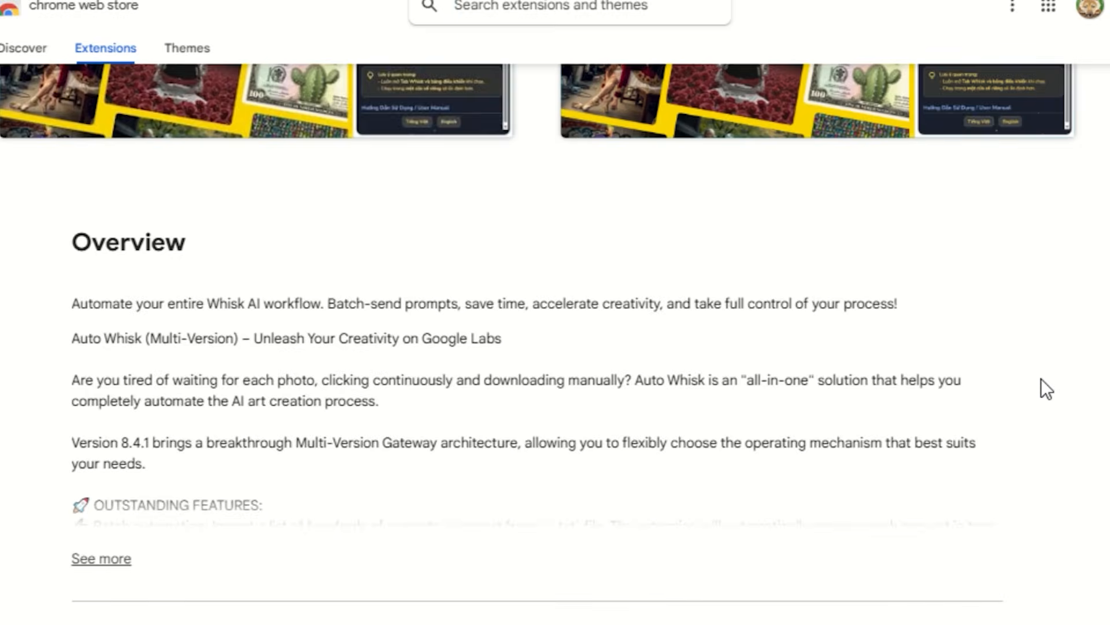
{"action": "scroll", "coordinate": [1043, 386], "scroll_direction": "down", "scroll_amount": 3}
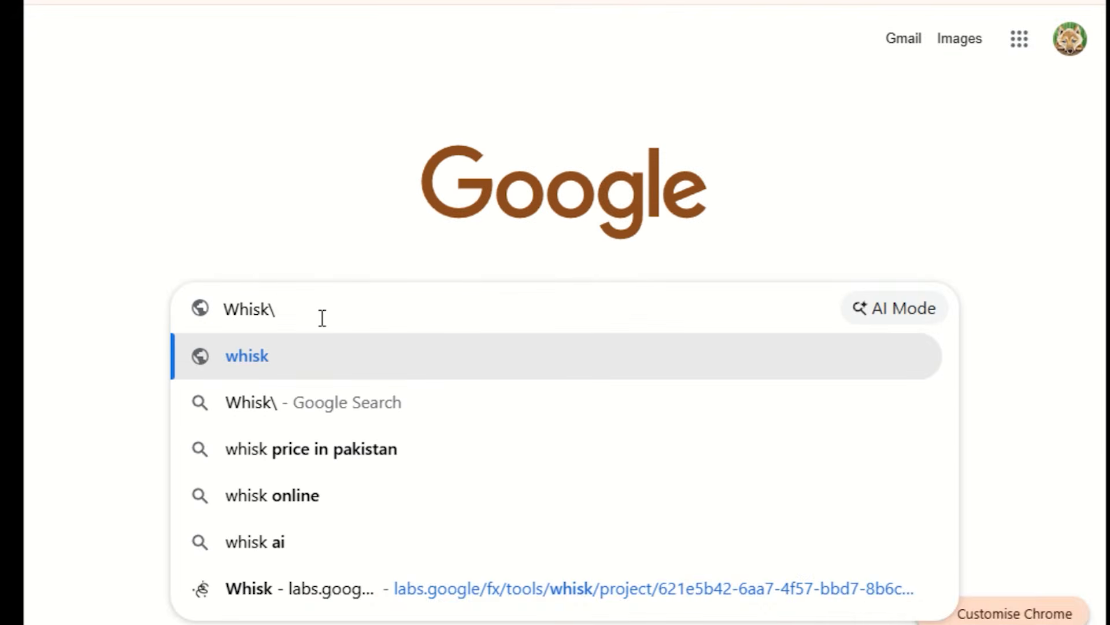
Step: Search Google for "Whisk", open the Google Labs Whisk page and enter the tool
{"action": "key", "text": "BackSpace"}
{"action": "key", "text": "Return"}
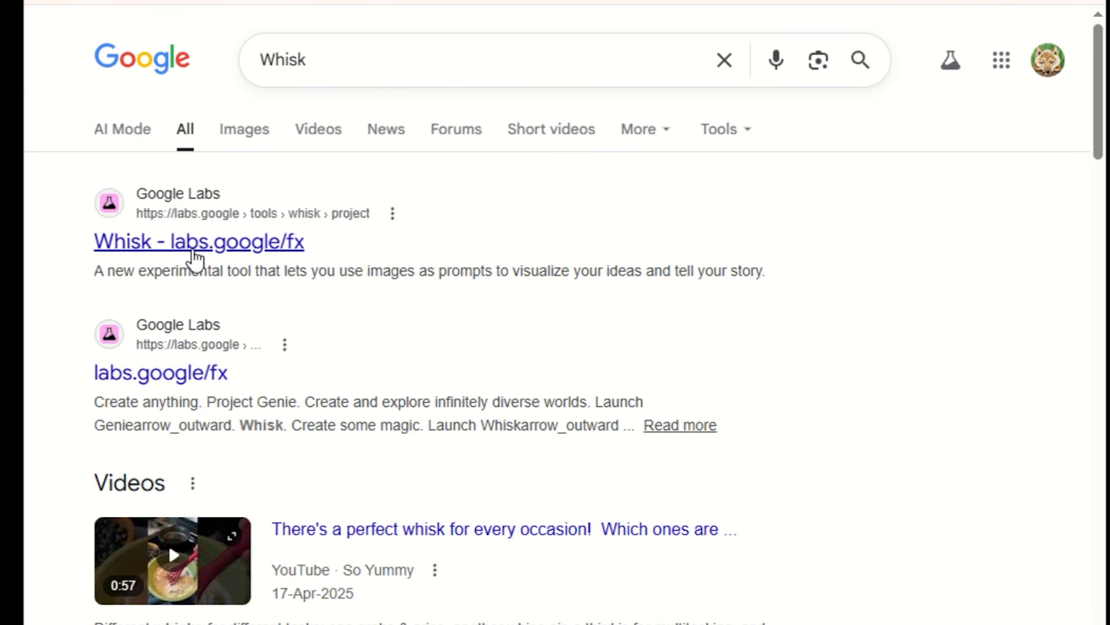
{"action": "left_click", "coordinate": [197, 243]}
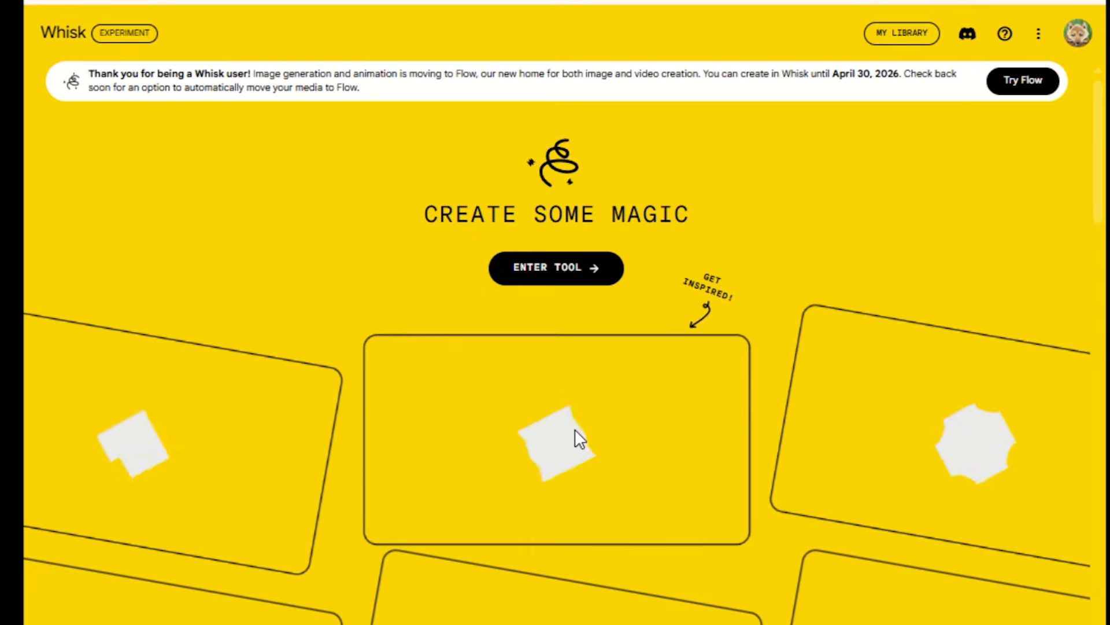
{"action": "left_click", "coordinate": [554, 282]}
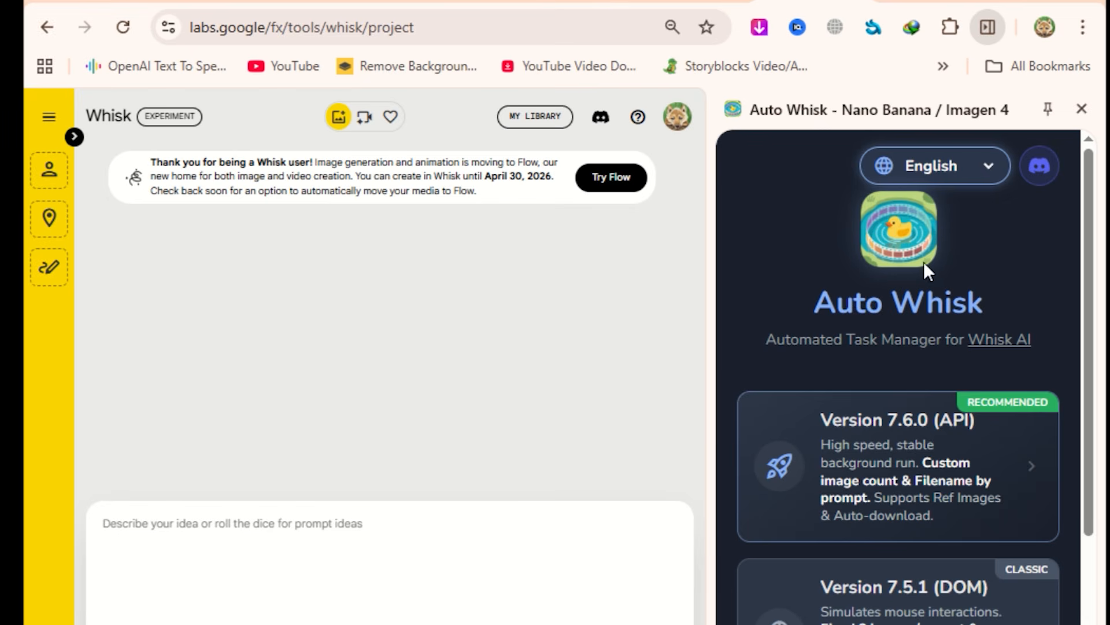
Step: Open Version 7.6.0 (API) of the Auto Whisk extension and clear all old text from its prompt list
{"action": "scroll", "coordinate": [920, 280], "scroll_direction": "down", "scroll_amount": 3}
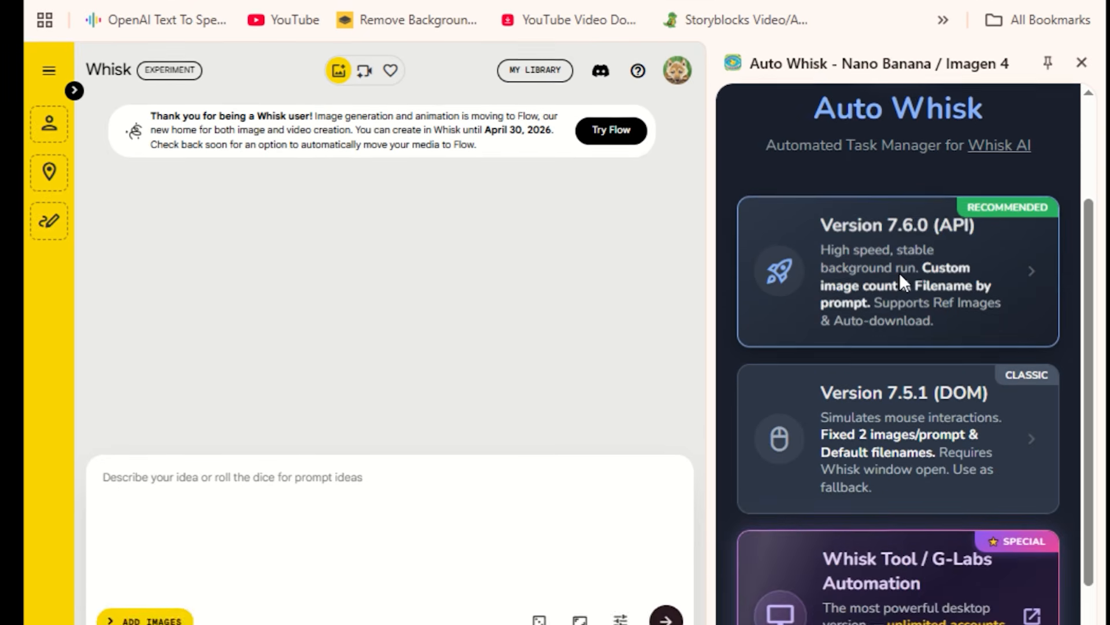
{"action": "left_click", "coordinate": [900, 273]}
{"action": "scroll", "coordinate": [871, 323], "scroll_direction": "down", "scroll_amount": 3}
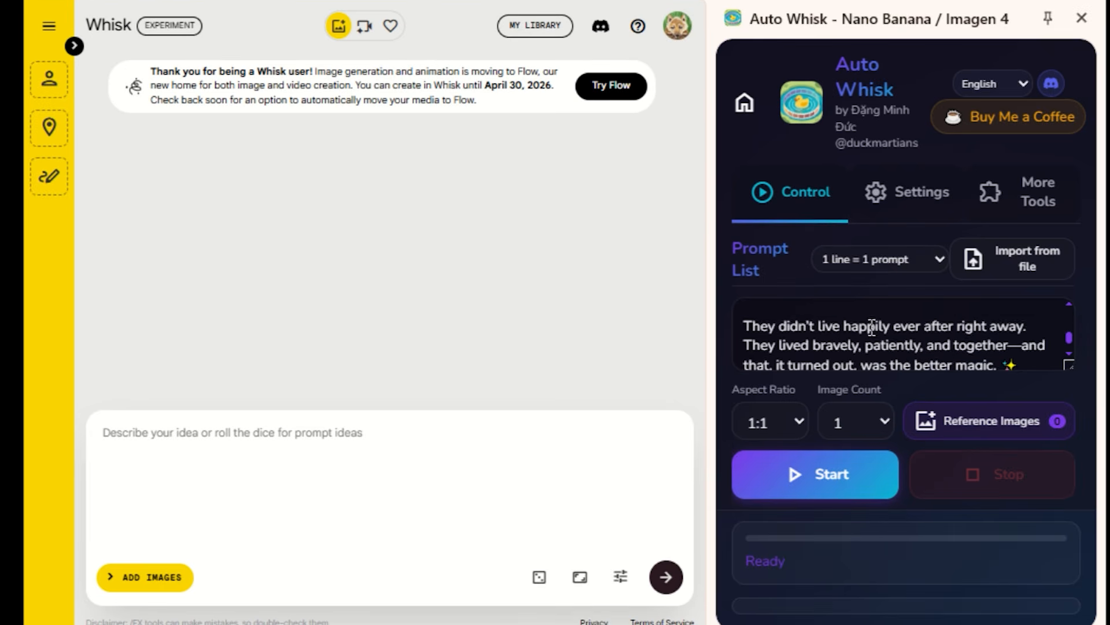
{"action": "triple_click", "coordinate": [904, 351]}
{"action": "key", "text": "BackSpace"}
{"action": "key", "text": "ctrl+a"}
{"action": "key", "text": "BackSpace"}
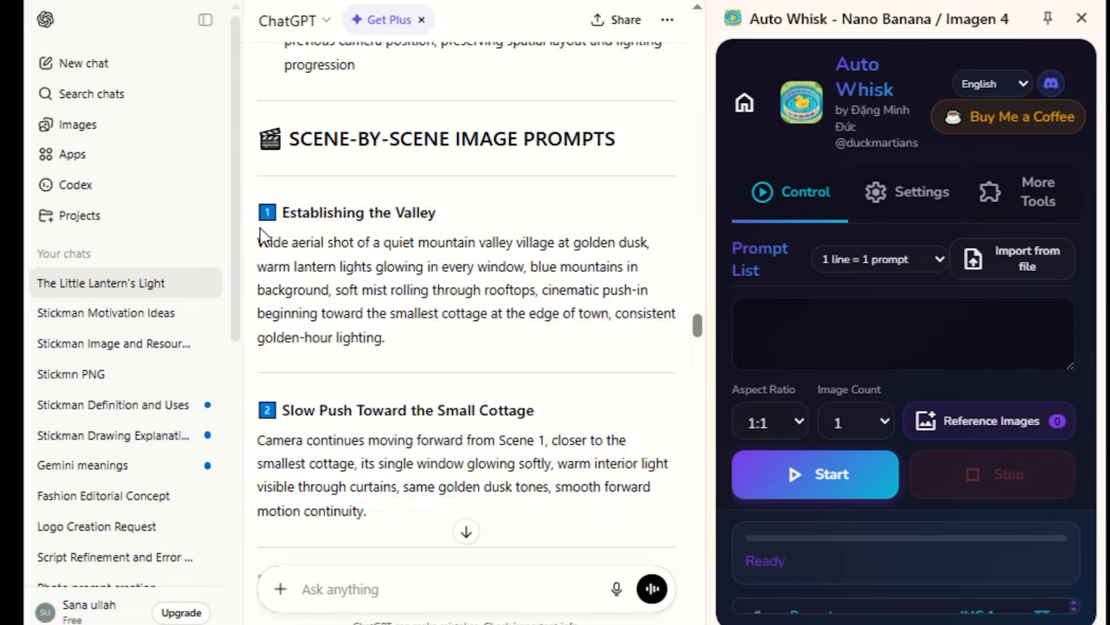
Step: Copy the scene-by-scene image prompts from the ChatGPT reply into the Auto Whisk prompt list and start generating
{"action": "left_click_drag", "start_coordinate": [260, 230], "coordinate": [586, 576]}
{"action": "scroll", "coordinate": [405, 347], "scroll_direction": "down", "scroll_amount": 2}
{"action": "left_click_drag", "start_coordinate": [260, 107], "coordinate": [415, 194]}
{"action": "scroll", "coordinate": [486, 382], "scroll_direction": "down", "scroll_amount": 20}
{"action": "scroll", "coordinate": [486, 382], "scroll_direction": "down", "scroll_amount": 10}
{"action": "key", "text": "ctrl+c"}
{"action": "left_click", "coordinate": [818, 322]}
{"action": "key", "text": "ctrl+v"}
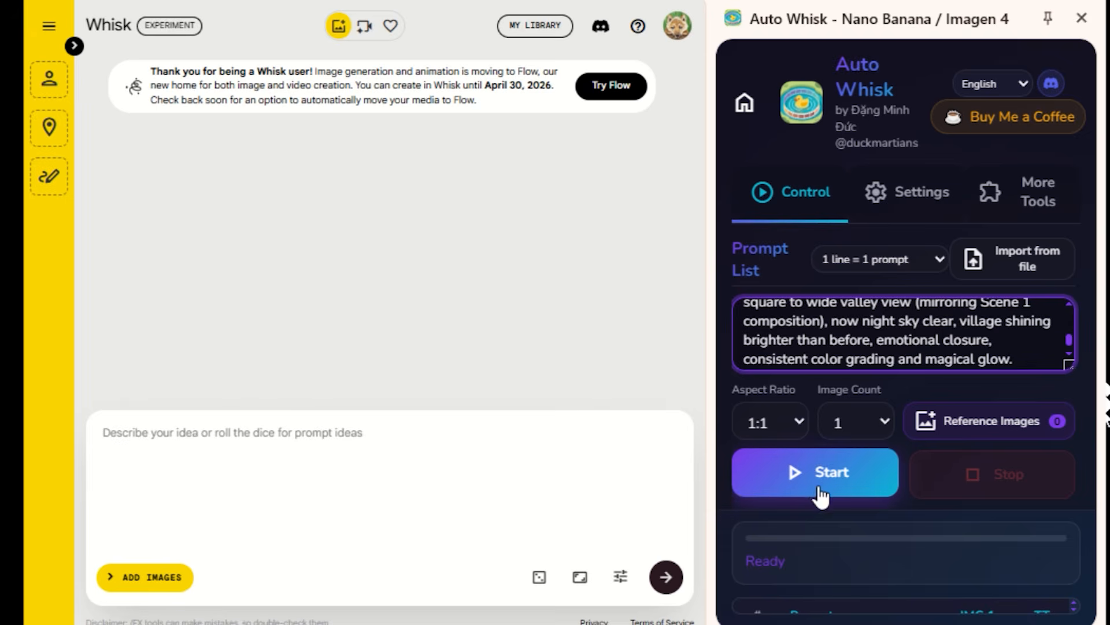
{"action": "left_click", "coordinate": [819, 495]}
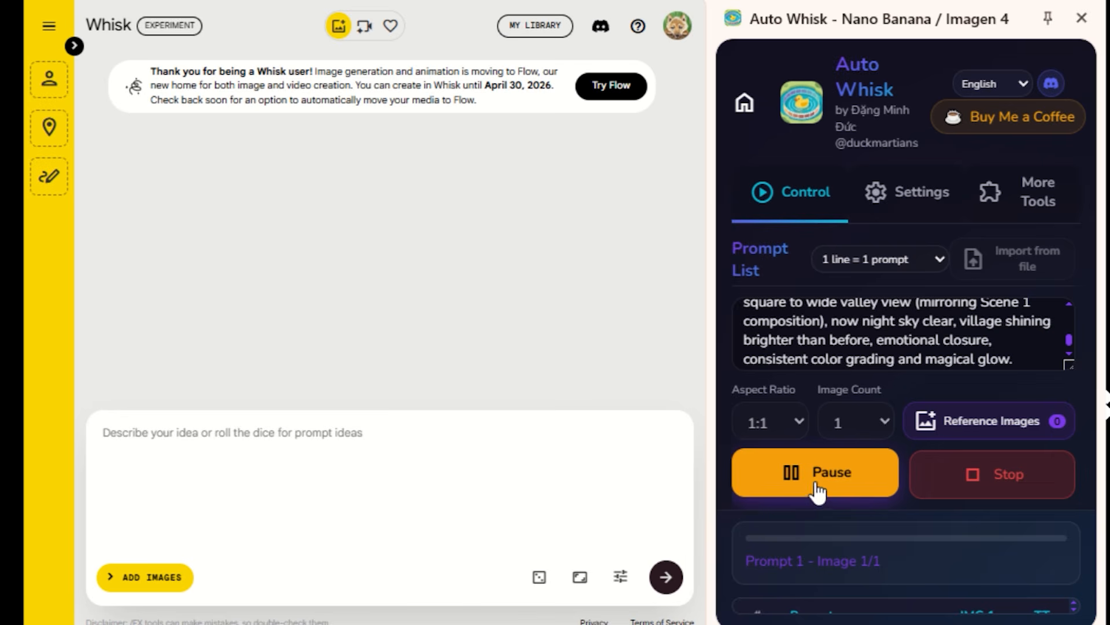
Step: Set the Auto Whisk aspect ratio to 16:9 and the image count to 1, and look through the prompt list
{"action": "scroll", "coordinate": [917, 351], "scroll_direction": "down", "scroll_amount": 1}
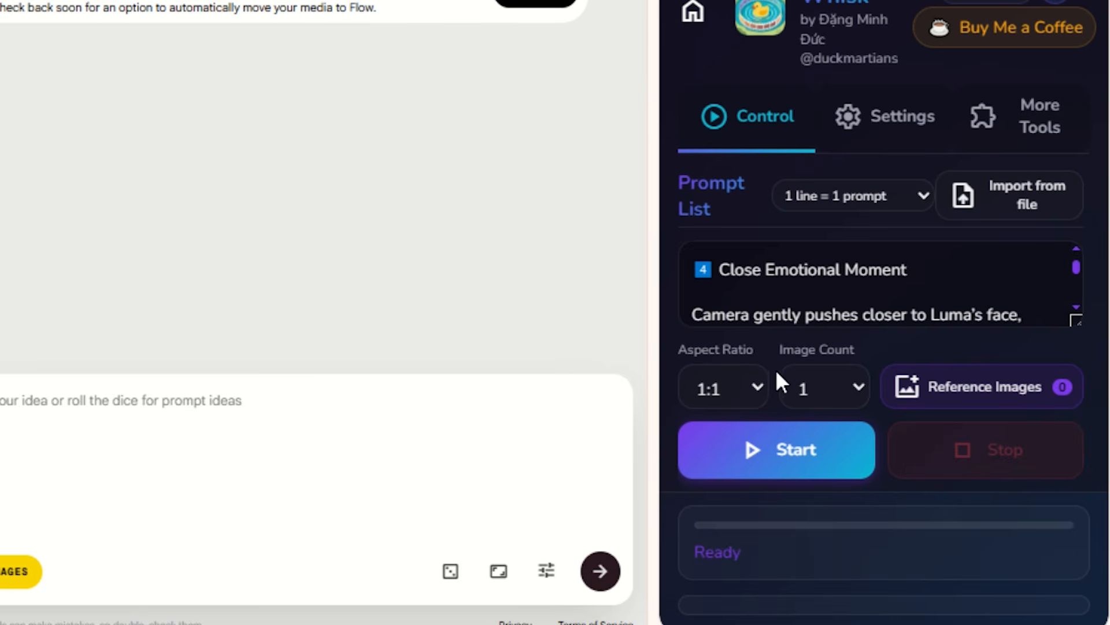
{"action": "left_click", "coordinate": [758, 386]}
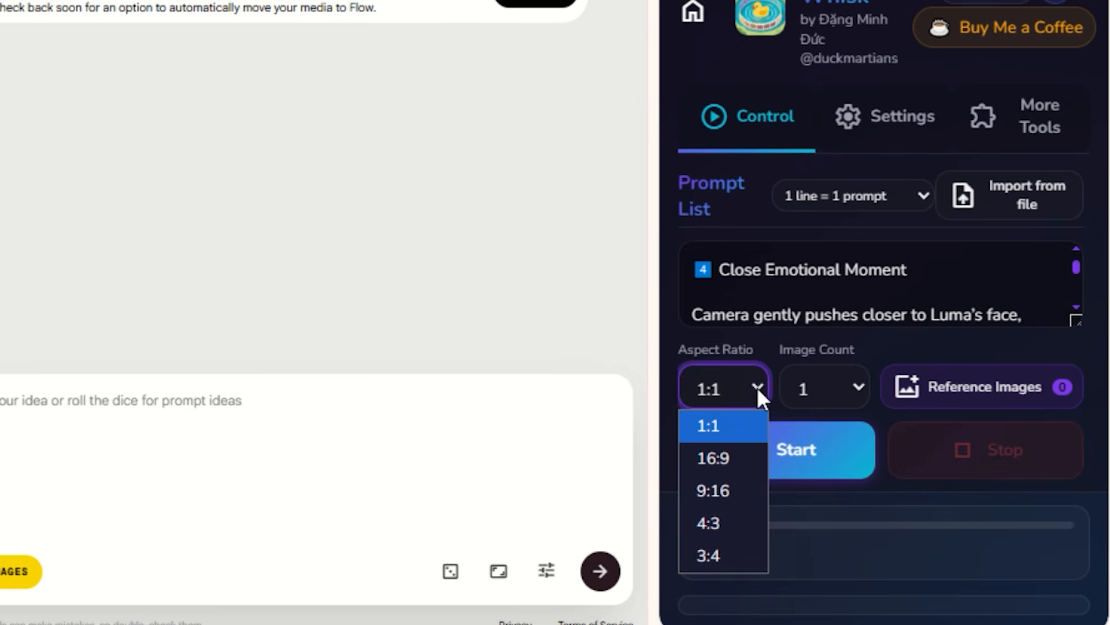
{"action": "left_click", "coordinate": [748, 456]}
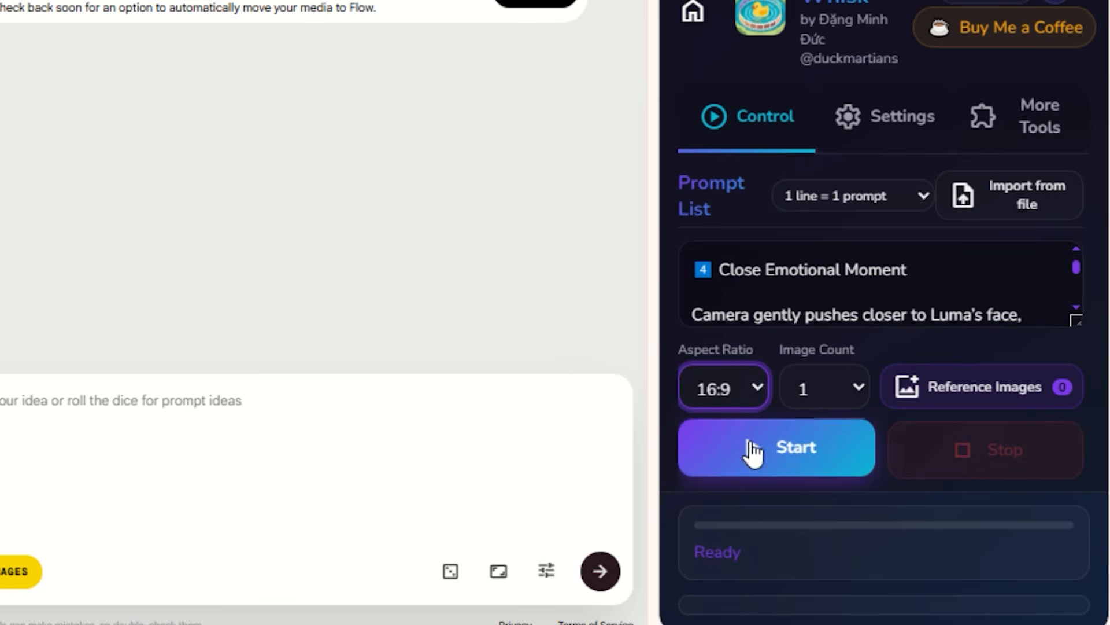
{"action": "left_click", "coordinate": [859, 388]}
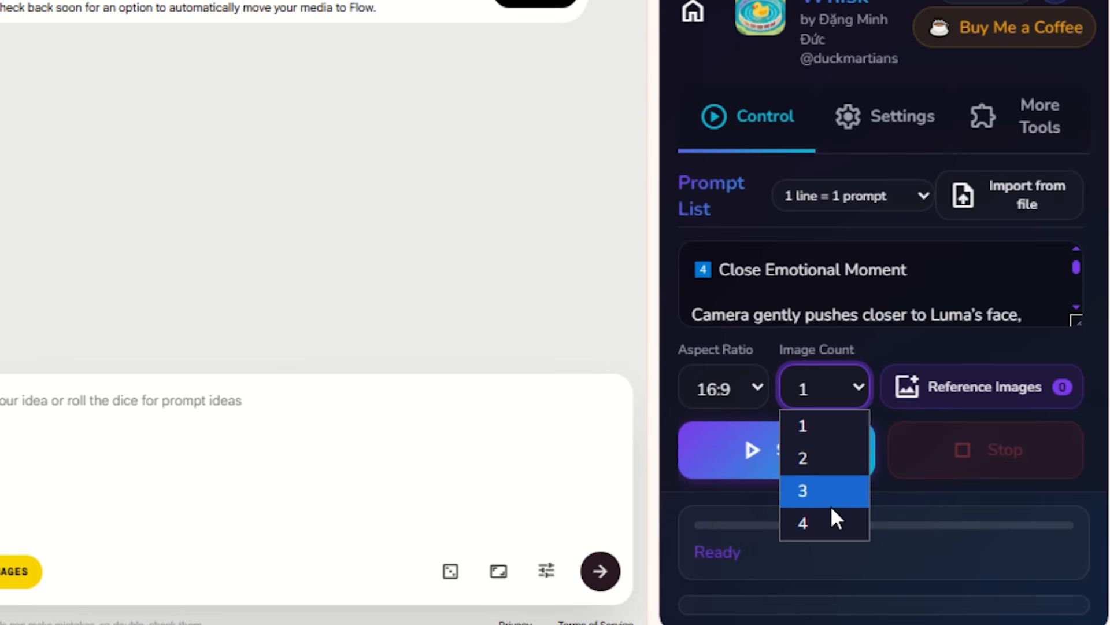
{"action": "left_click", "coordinate": [824, 430]}
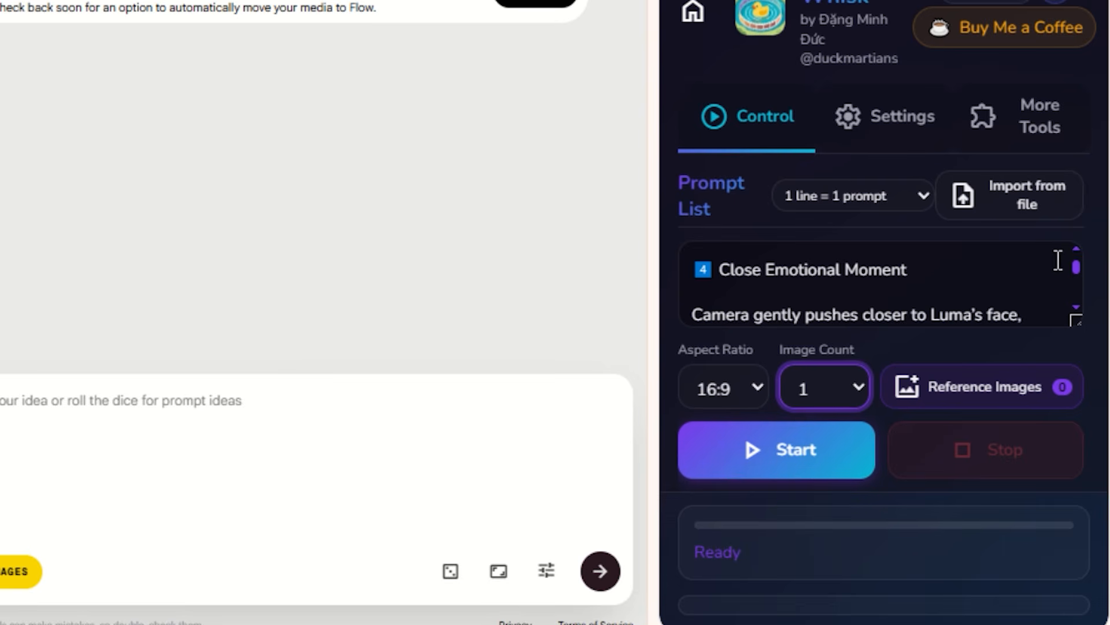
{"action": "scroll", "coordinate": [1031, 273], "scroll_direction": "down", "scroll_amount": 6}
{"action": "scroll", "coordinate": [1033, 273], "scroll_direction": "down", "scroll_amount": 2}
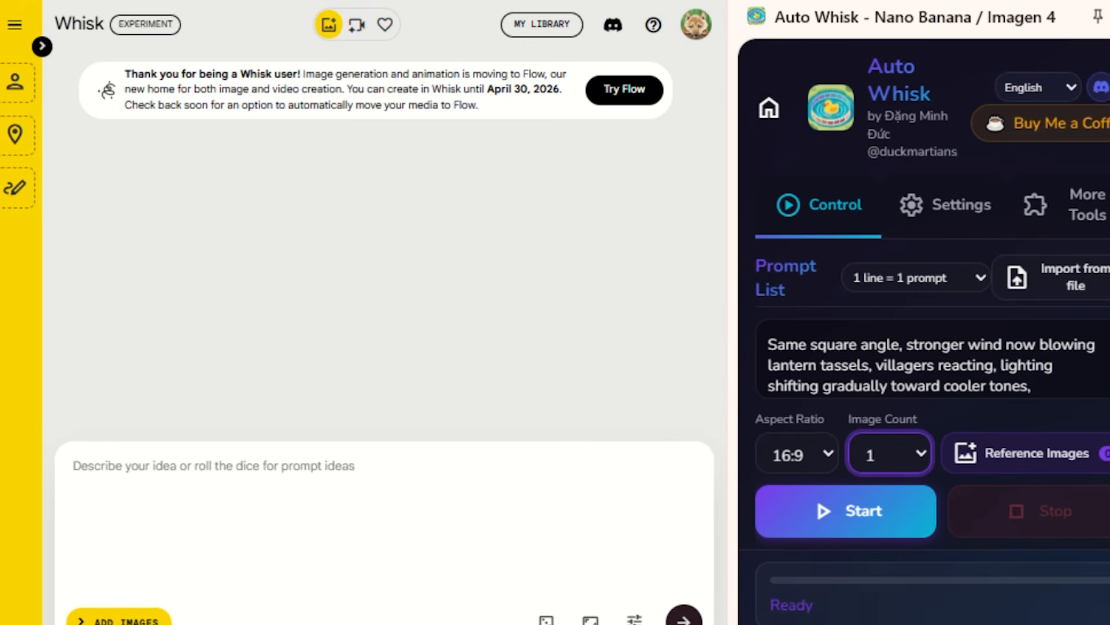
Step: Open the Whisk Downloads folder in File Explorer and preview generated images 8 (close-up of the girl's face) and 6 (girl holding a lantern)
{"action": "left_click", "coordinate": [739, 624]}
{"action": "left_click", "coordinate": [900, 562]}
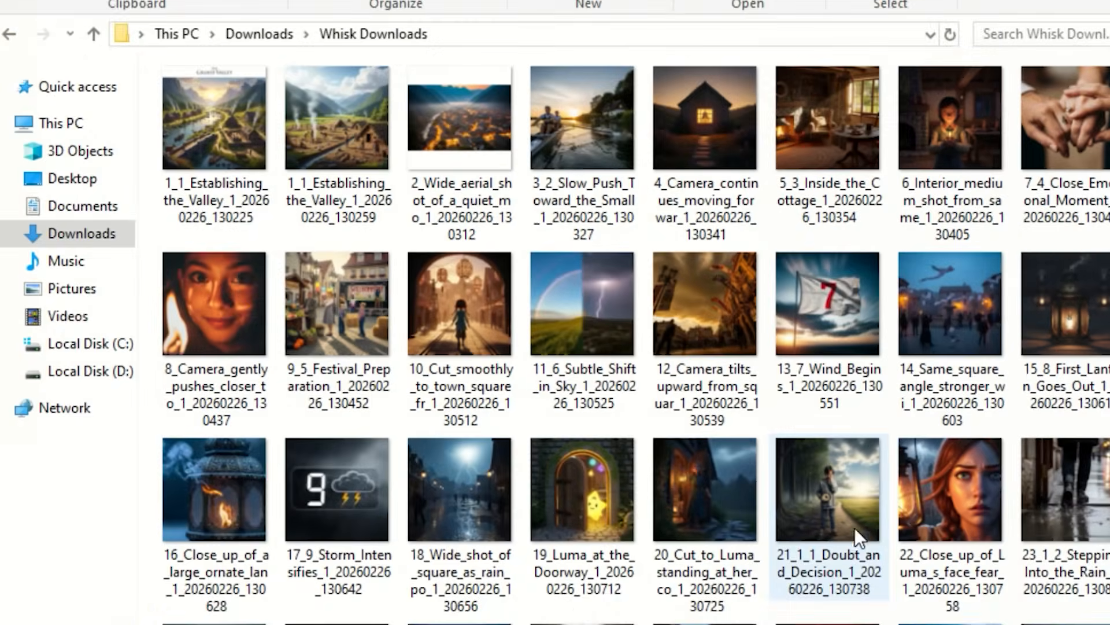
{"action": "double_click", "coordinate": [234, 318]}
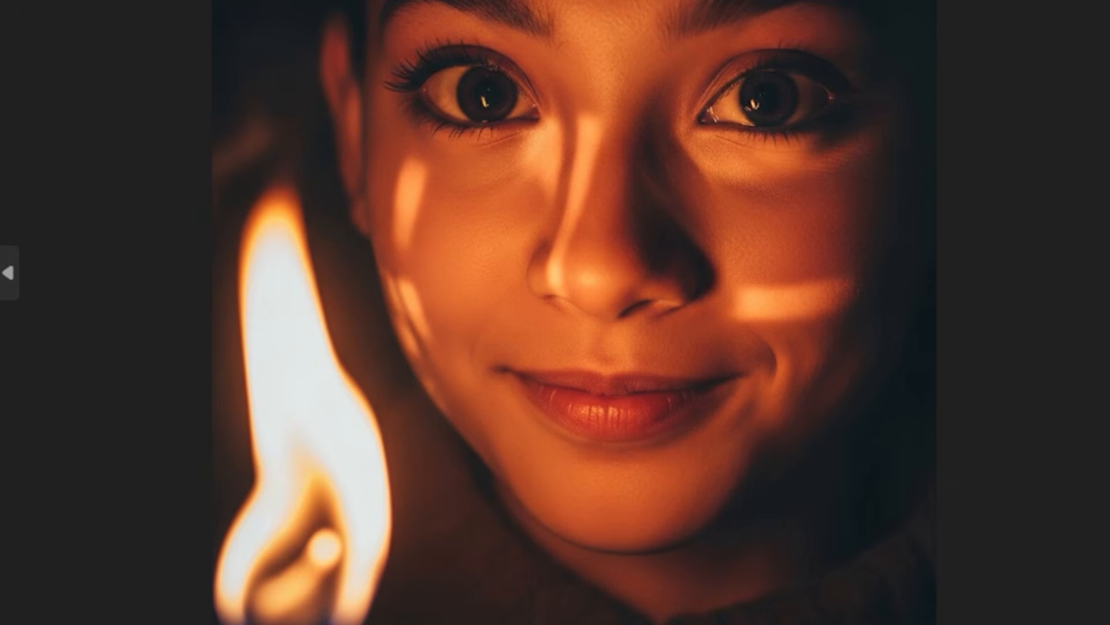
{"action": "left_click", "coordinate": [1105, 3]}
{"action": "double_click", "coordinate": [957, 158]}
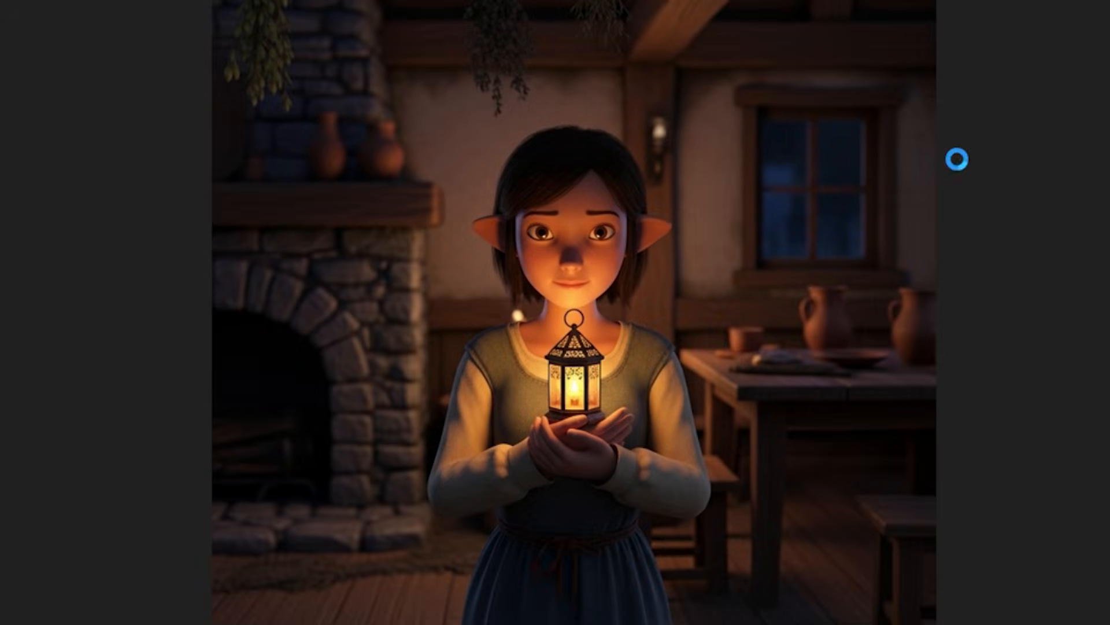
{"action": "left_click", "coordinate": [1106, 3]}
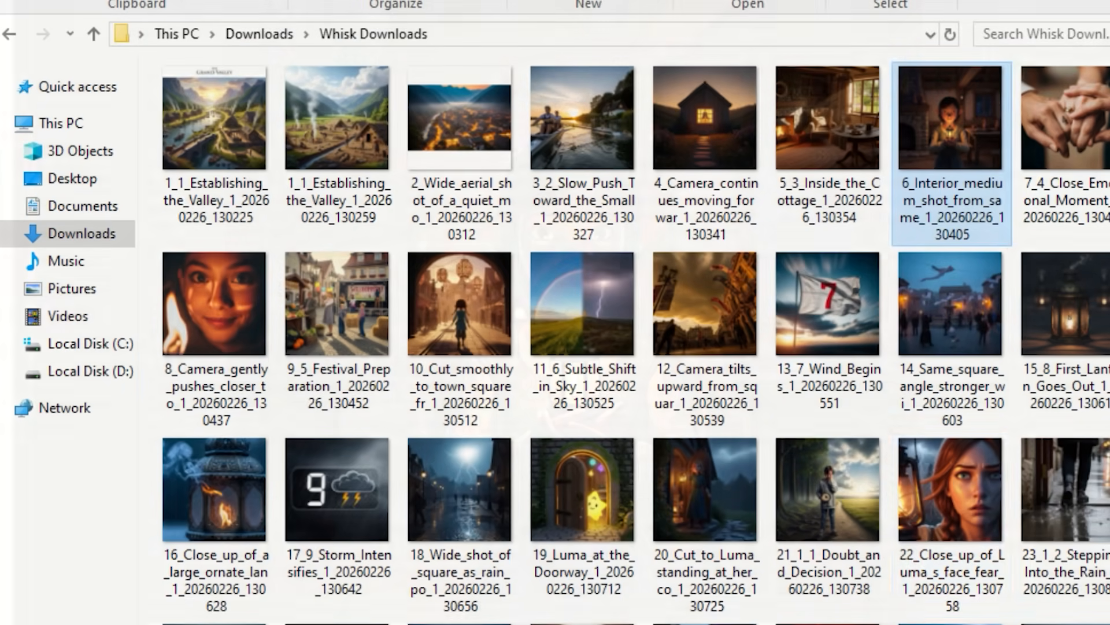
Step: Preview generated image 22, the close-up of Luma's face, in the Whisk Downloads folder
{"action": "left_click", "coordinate": [971, 500]}
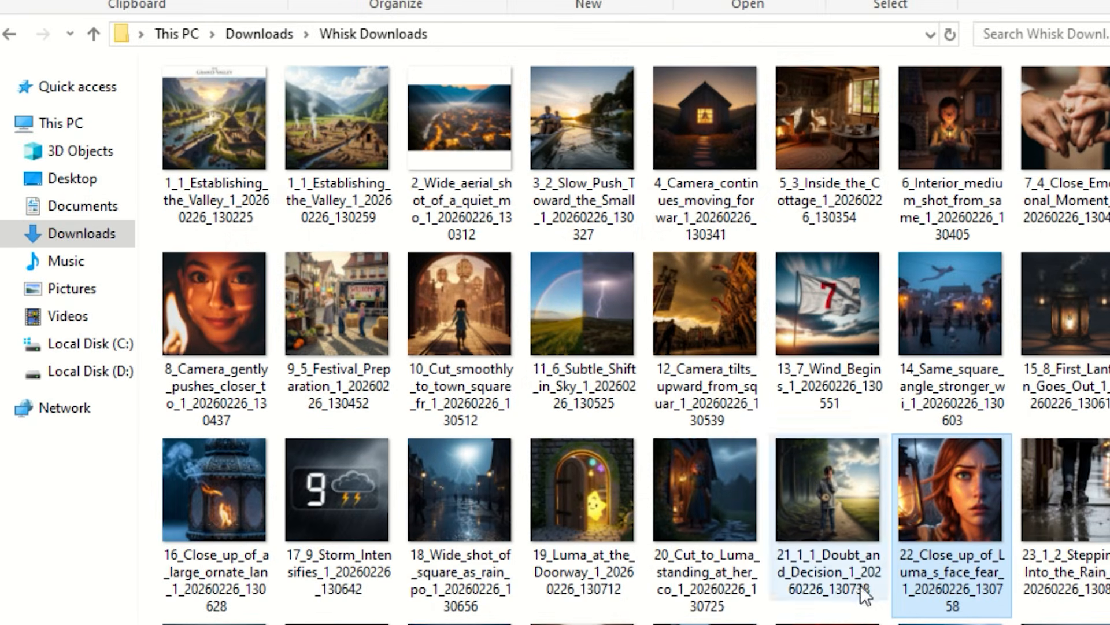
{"action": "double_click", "coordinate": [951, 503]}
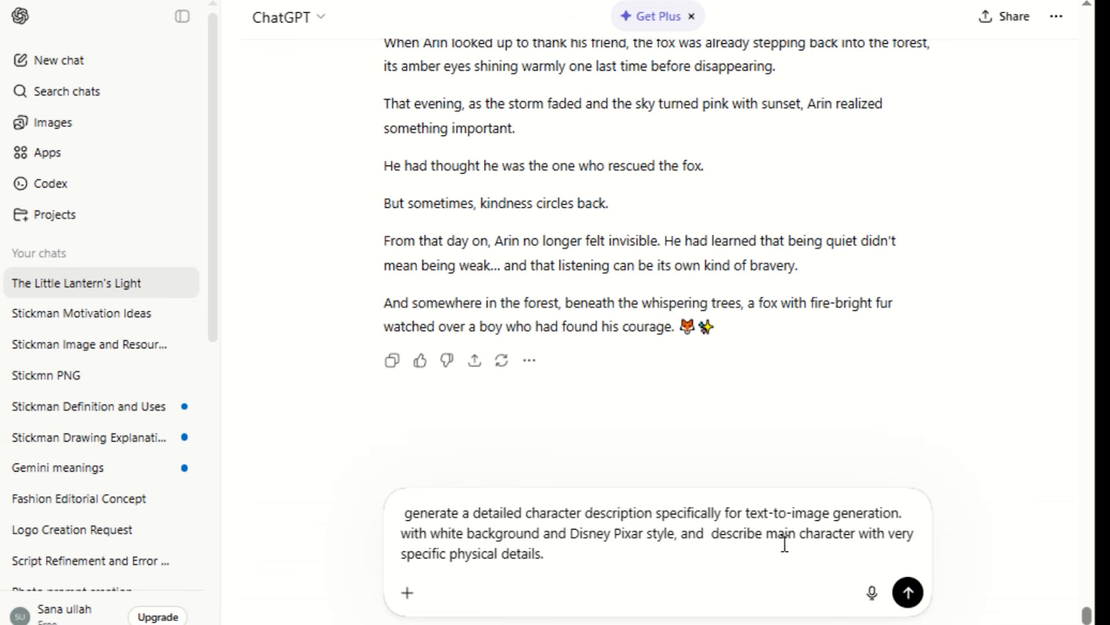
Step: Have ChatGPT generate a detailed main-character description in Disney Pixar style on a white background, and select its text for copying
{"action": "key", "text": "Return"}
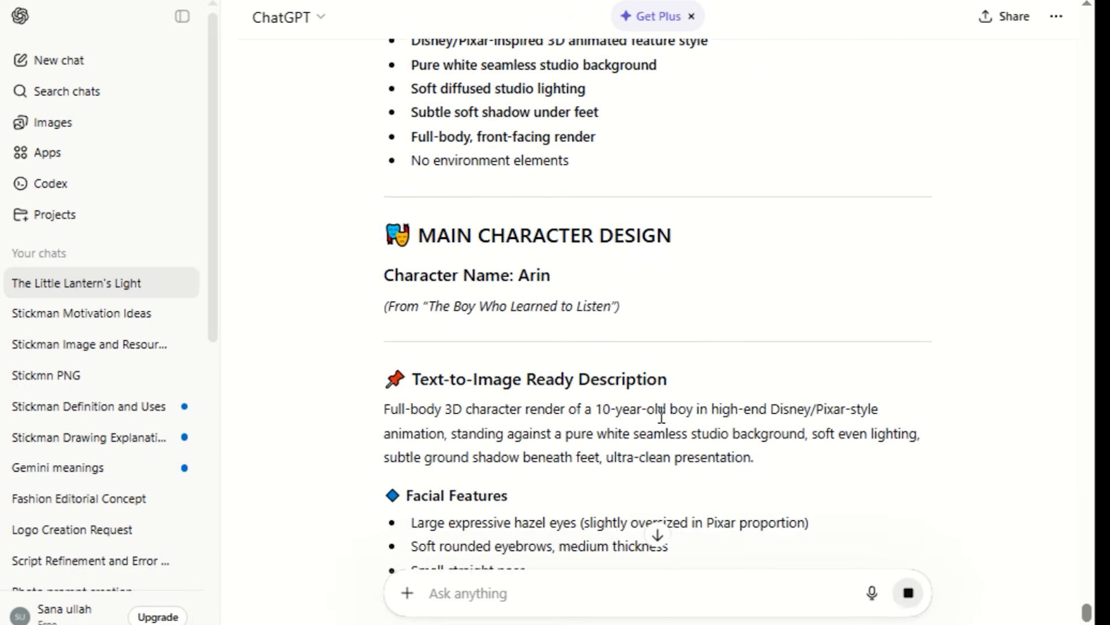
{"action": "scroll", "coordinate": [661, 424], "scroll_direction": "down", "scroll_amount": 3}
{"action": "left_click_drag", "start_coordinate": [569, 418], "coordinate": [375, 124]}
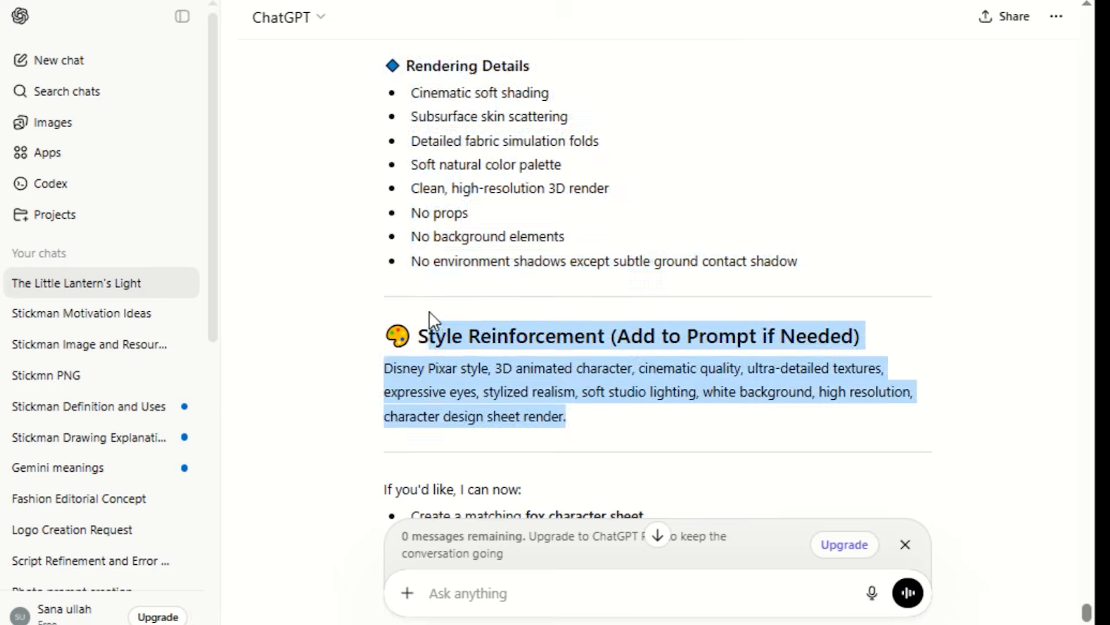
{"action": "scroll", "coordinate": [439, 283], "scroll_direction": "up", "scroll_amount": 20}
{"action": "scroll", "coordinate": [445, 277], "scroll_direction": "down", "scroll_amount": 7}
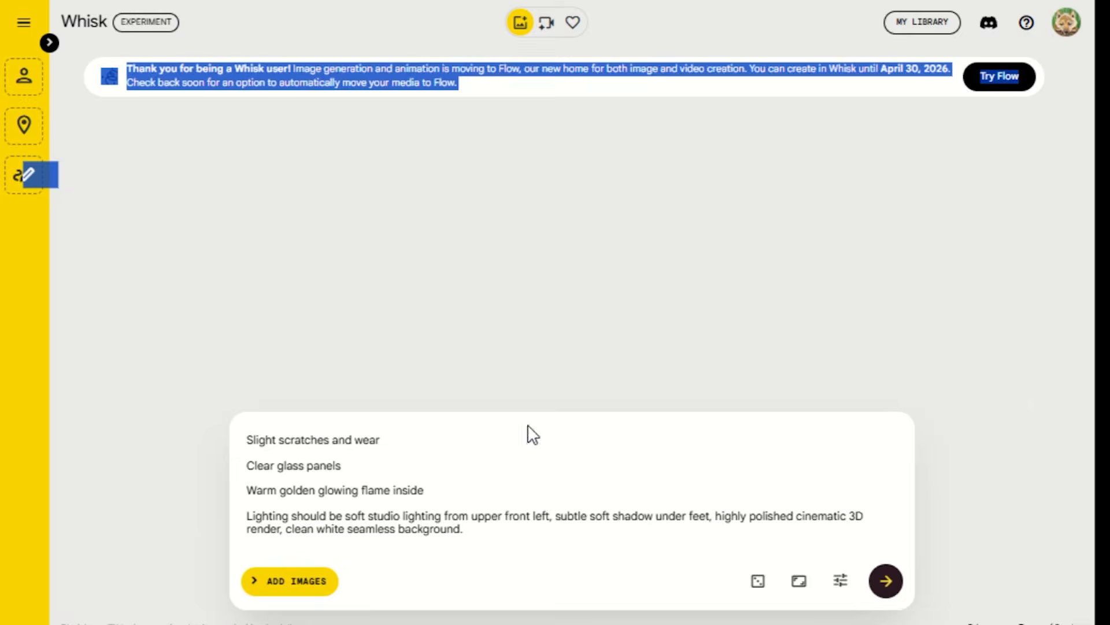
Step: Replace the old Whisk prompt with the copied description of the 10-year-old boy and generate his character images
{"action": "triple_click", "coordinate": [476, 526]}
{"action": "key", "text": "ctrl+a"}
{"action": "key", "text": "ctrl+v"}
{"action": "scroll", "coordinate": [458, 471], "scroll_direction": "up", "scroll_amount": 10}
{"action": "left_click", "coordinate": [892, 590]}
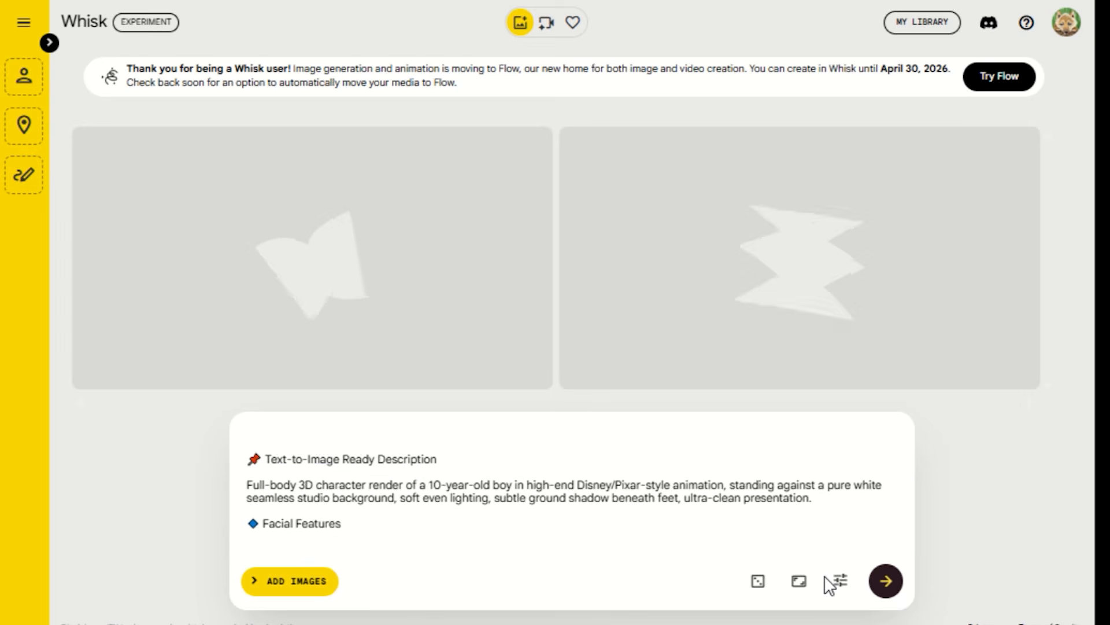
{"action": "scroll", "coordinate": [448, 463], "scroll_direction": "down", "scroll_amount": 3}
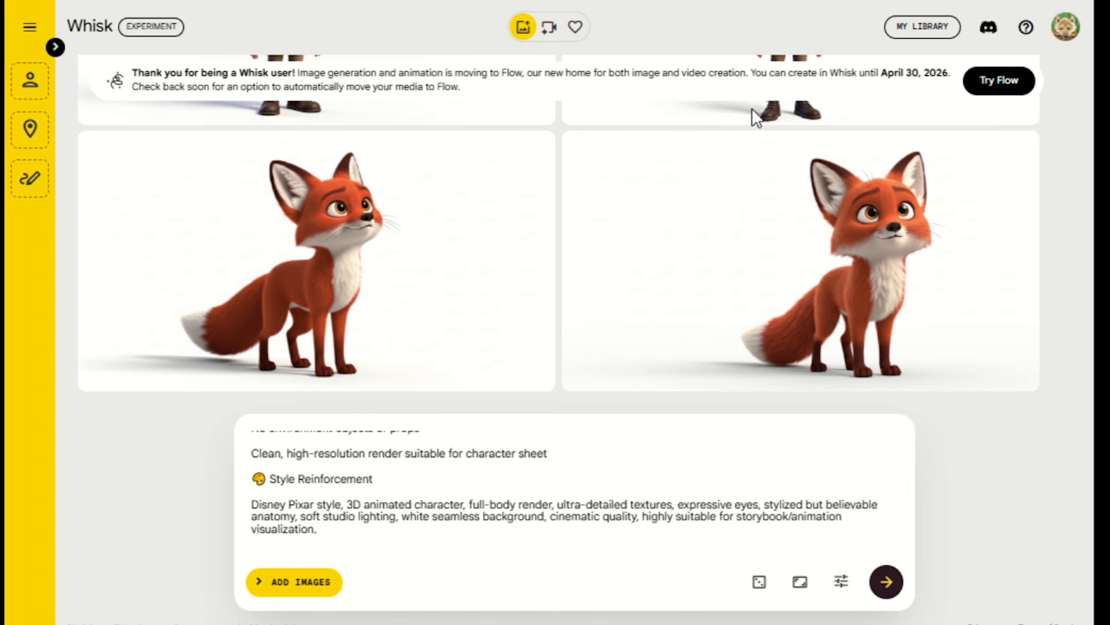
Step: Open Version 7.6.0 (API) of Auto Whisk beside the Whisk page and review its prompt list, aspect ratio and image count
{"action": "left_click", "coordinate": [752, 109]}
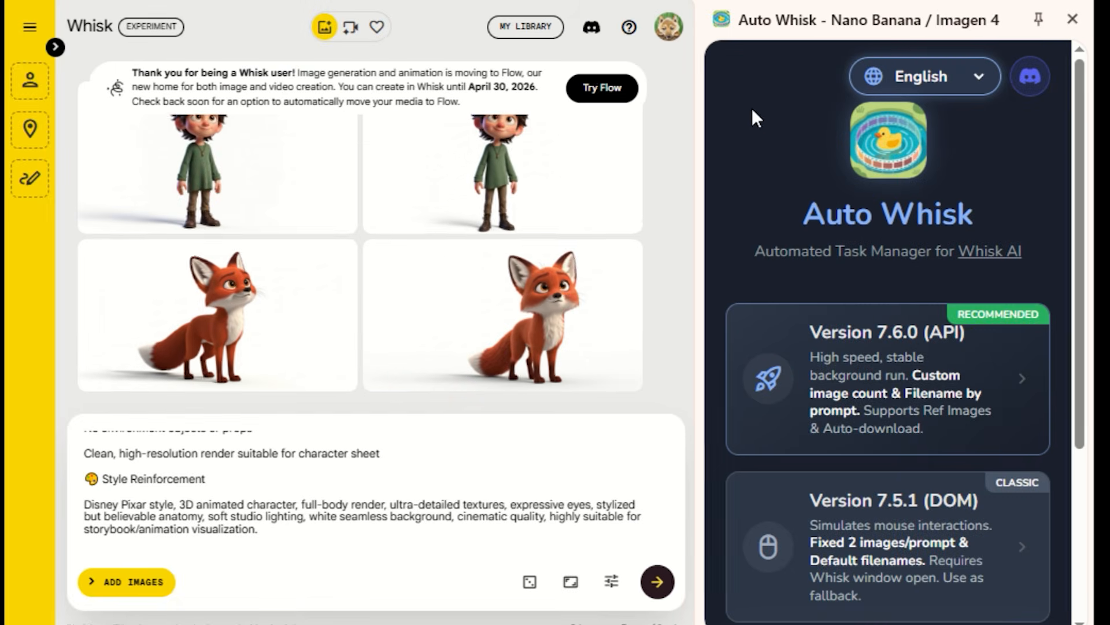
{"action": "left_click", "coordinate": [885, 382]}
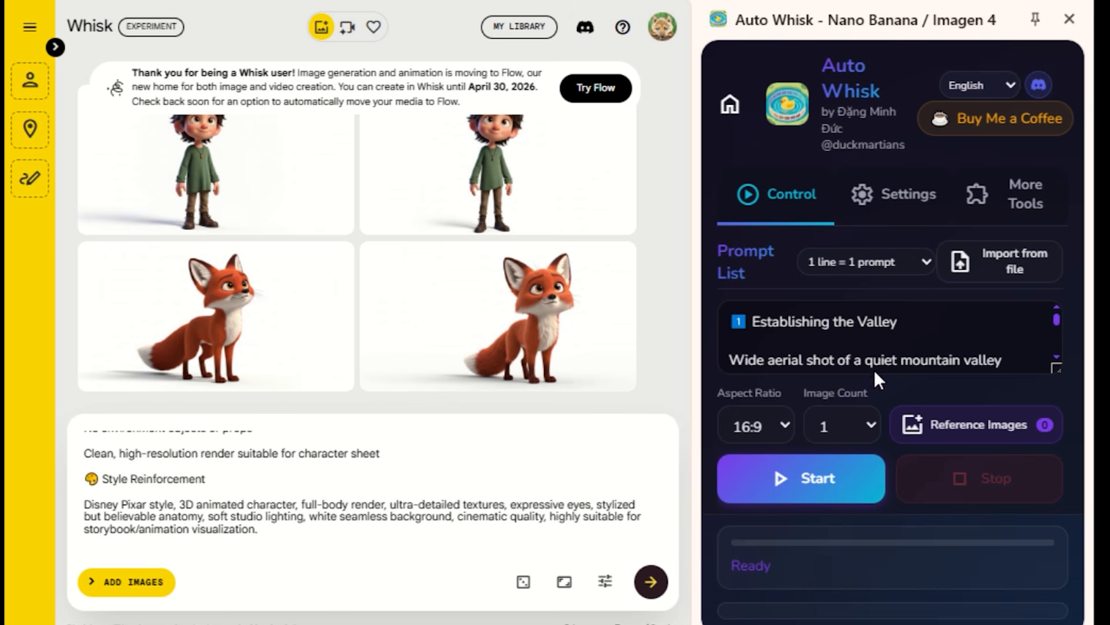
{"action": "left_click", "coordinate": [857, 348]}
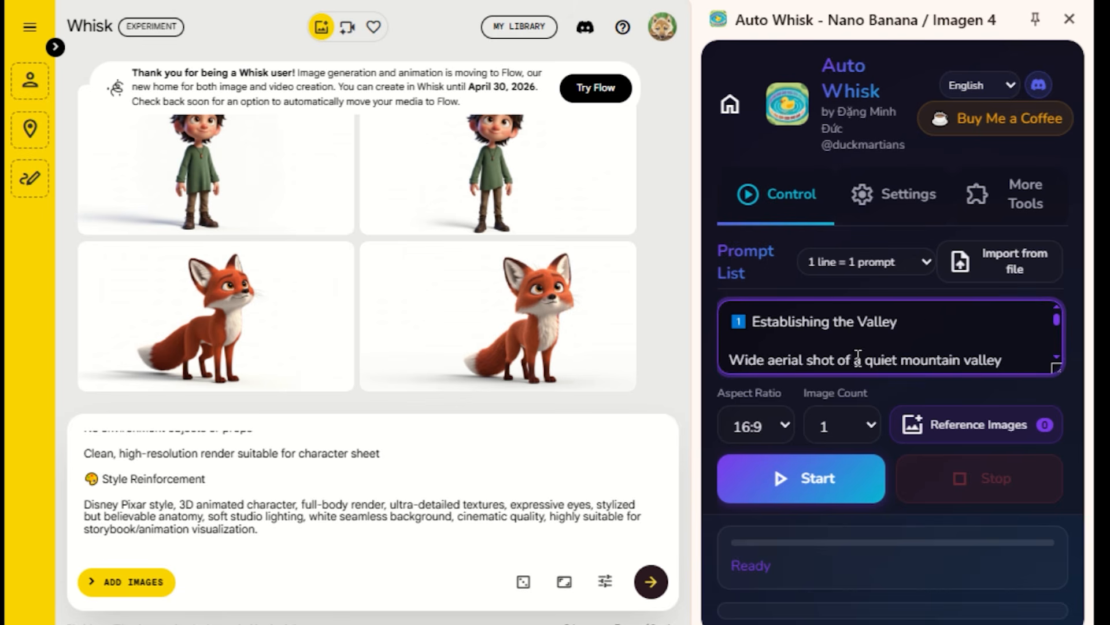
{"action": "scroll", "coordinate": [842, 370], "scroll_direction": "down", "scroll_amount": 5}
{"action": "left_click", "coordinate": [782, 427]}
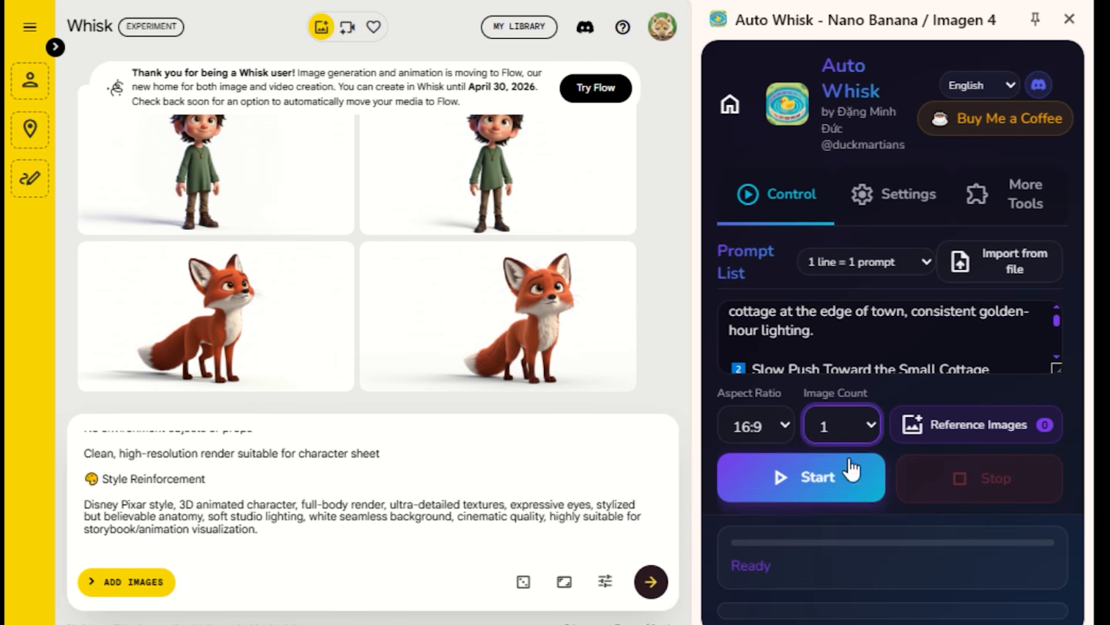
Step: Add the boy image and the fox image from the computer as two Subject reference images in Auto Whisk
{"action": "left_click", "coordinate": [996, 424]}
{"action": "left_click", "coordinate": [764, 186]}
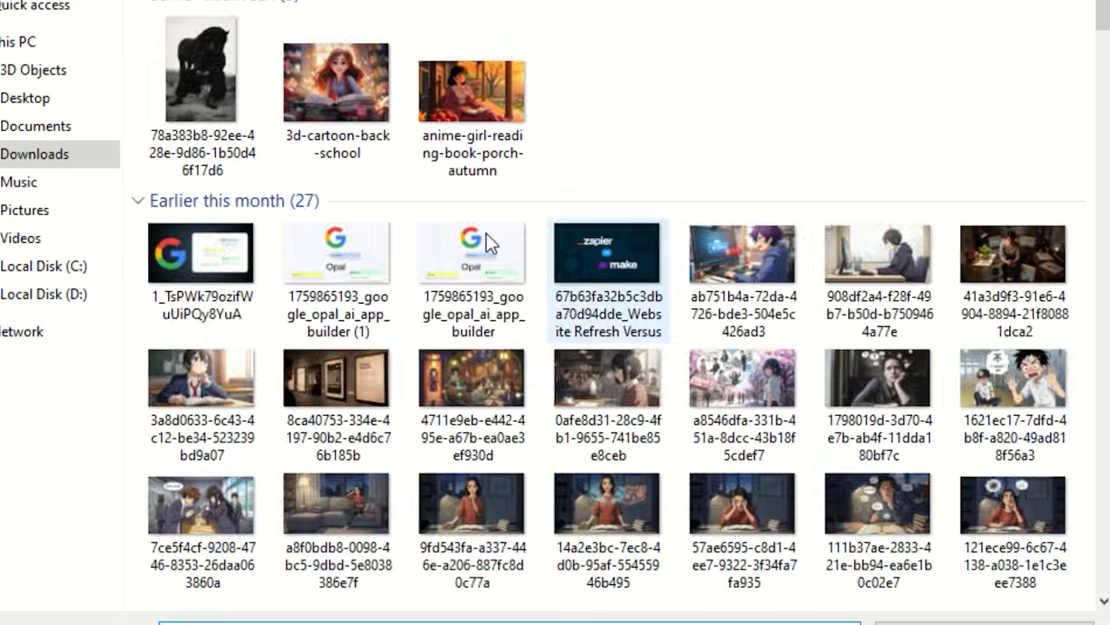
{"action": "left_click", "coordinate": [312, 96]}
{"action": "left_click", "coordinate": [931, 623]}
{"action": "left_click", "coordinate": [876, 194]}
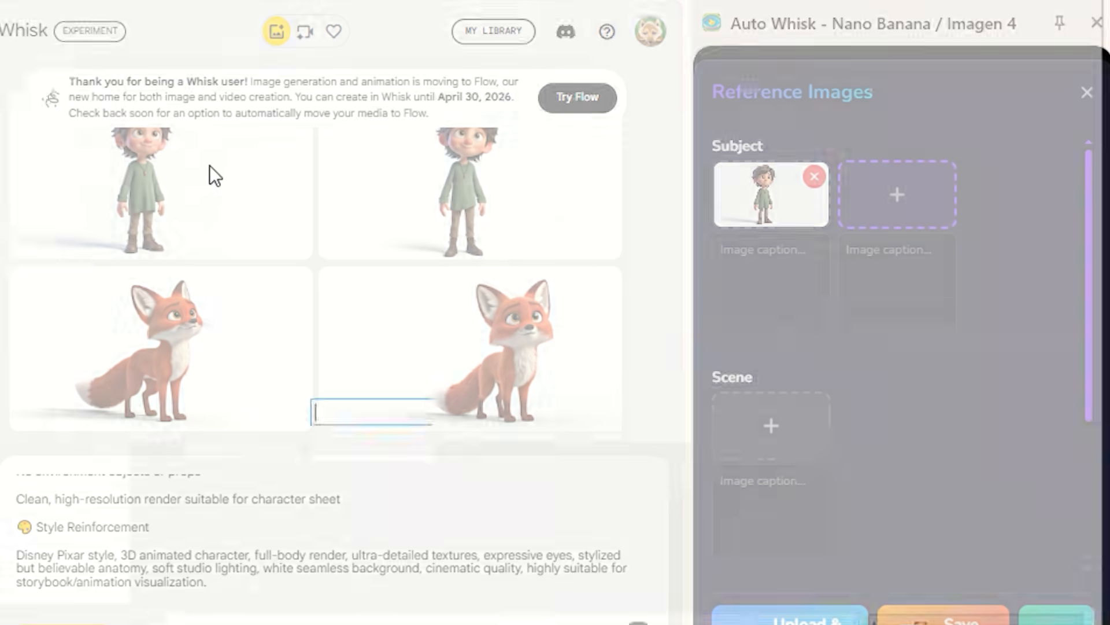
{"action": "left_click", "coordinate": [210, 116]}
{"action": "key", "text": "Return"}
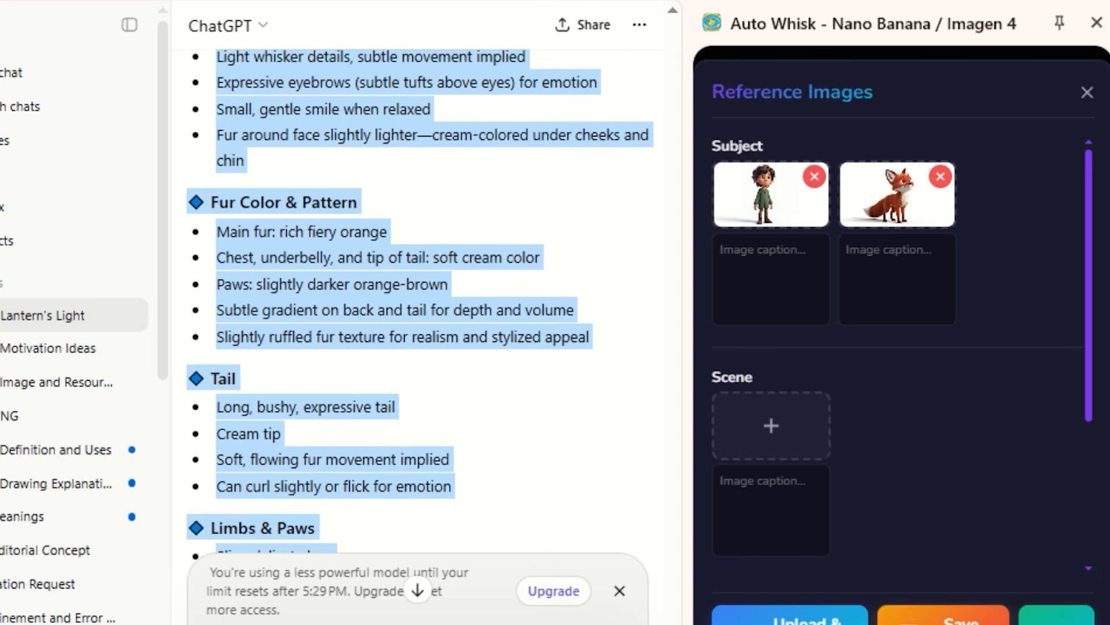
Step: Caption the fox reference image FOX, pick out the boy's name in ChatGPT's character sheet for his caption, and finish the reference images
{"action": "scroll", "coordinate": [522, 383], "scroll_direction": "up", "scroll_amount": 10}
{"action": "left_click", "coordinate": [312, 348]}
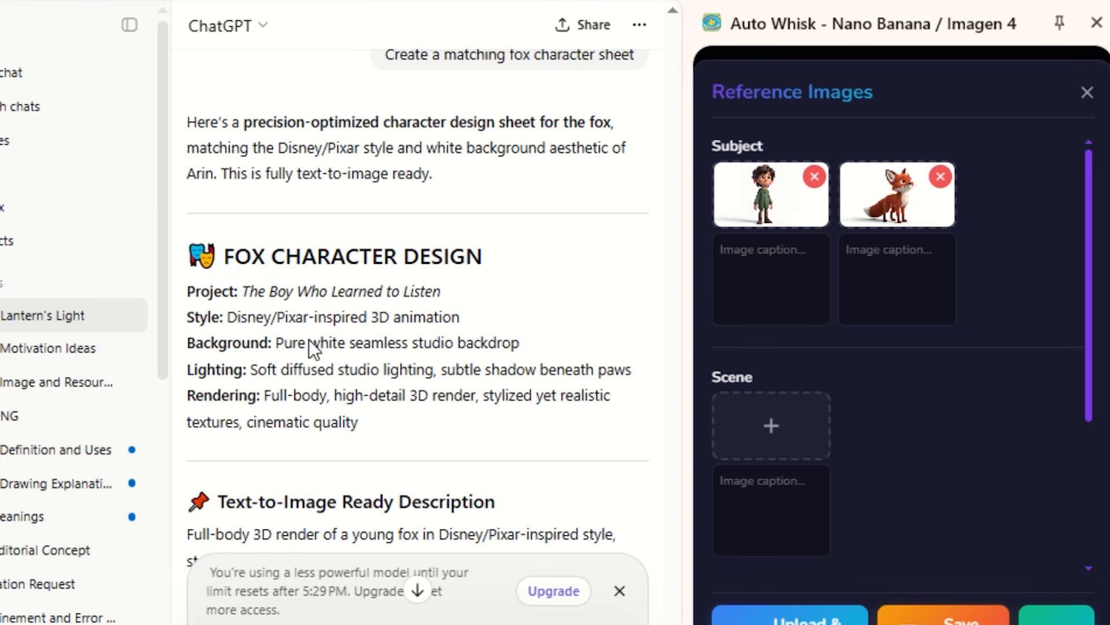
{"action": "right_click", "coordinate": [261, 263]}
{"action": "left_click", "coordinate": [334, 291]}
{"action": "left_click", "coordinate": [879, 282]}
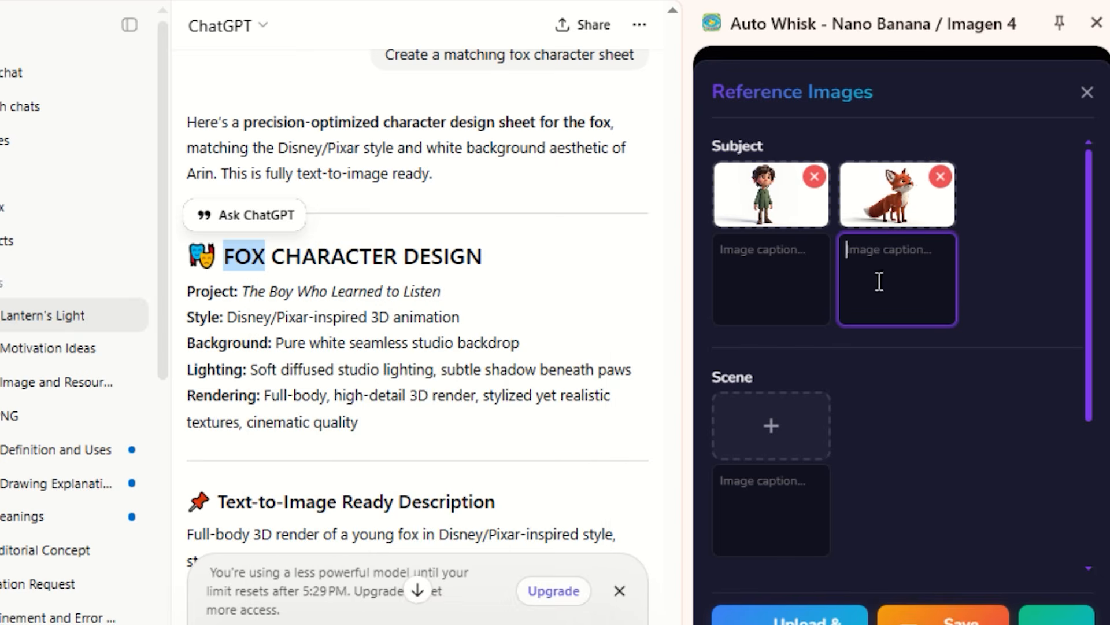
{"action": "scroll", "coordinate": [532, 231], "scroll_direction": "up", "scroll_amount": 15}
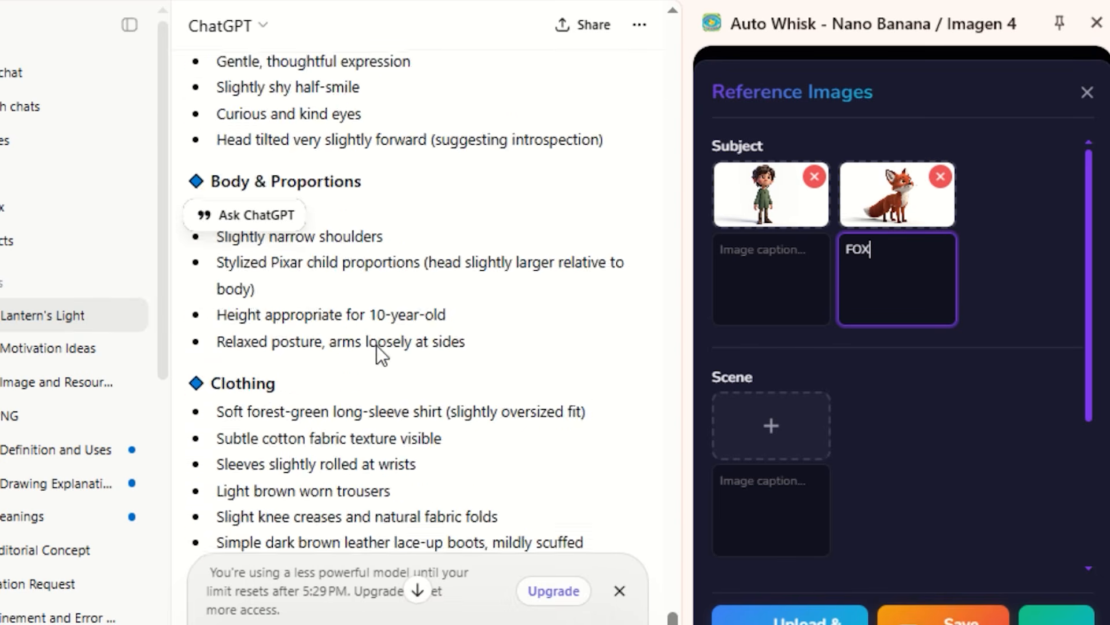
{"action": "double_click", "coordinate": [357, 371]}
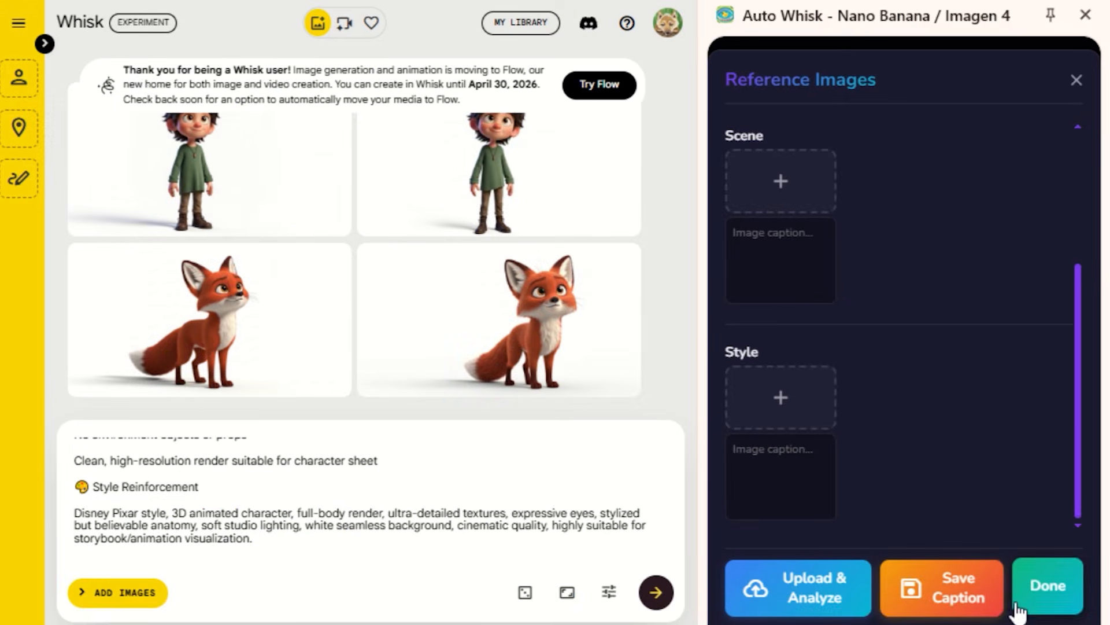
{"action": "left_click", "coordinate": [1048, 596]}
Step: Paste the fox story's scene prompts into the empty Auto Whisk prompt list and start generating with 16:9 and image count 1
{"action": "left_click", "coordinate": [861, 323]}
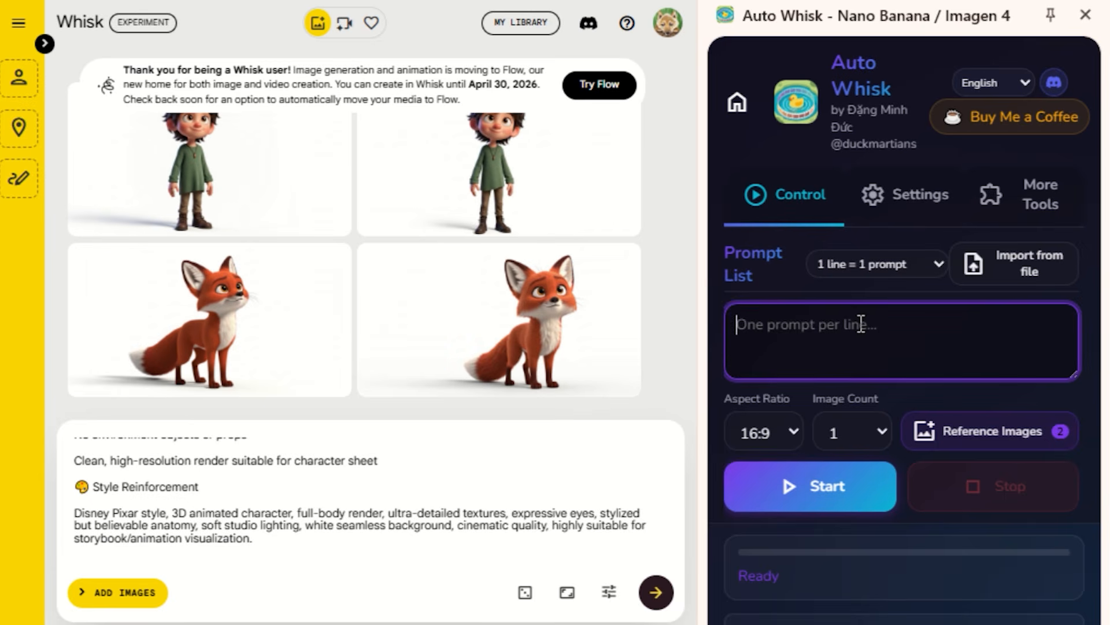
{"action": "key", "text": "ctrl+v"}
{"action": "scroll", "coordinate": [888, 362], "scroll_direction": "up", "scroll_amount": 2}
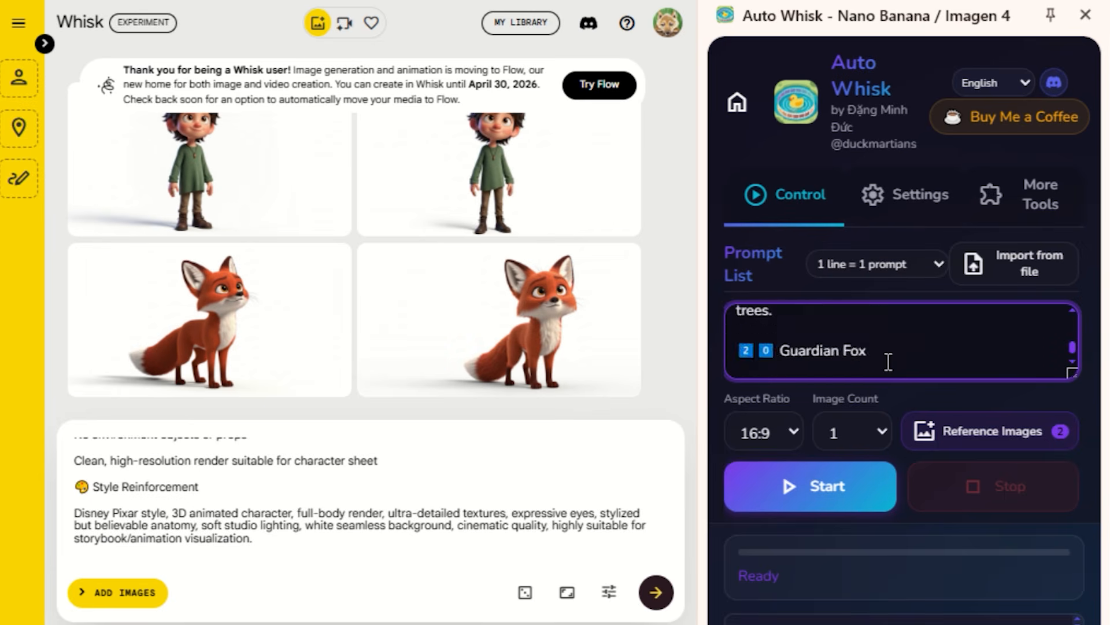
{"action": "scroll", "coordinate": [887, 359], "scroll_direction": "down", "scroll_amount": 2}
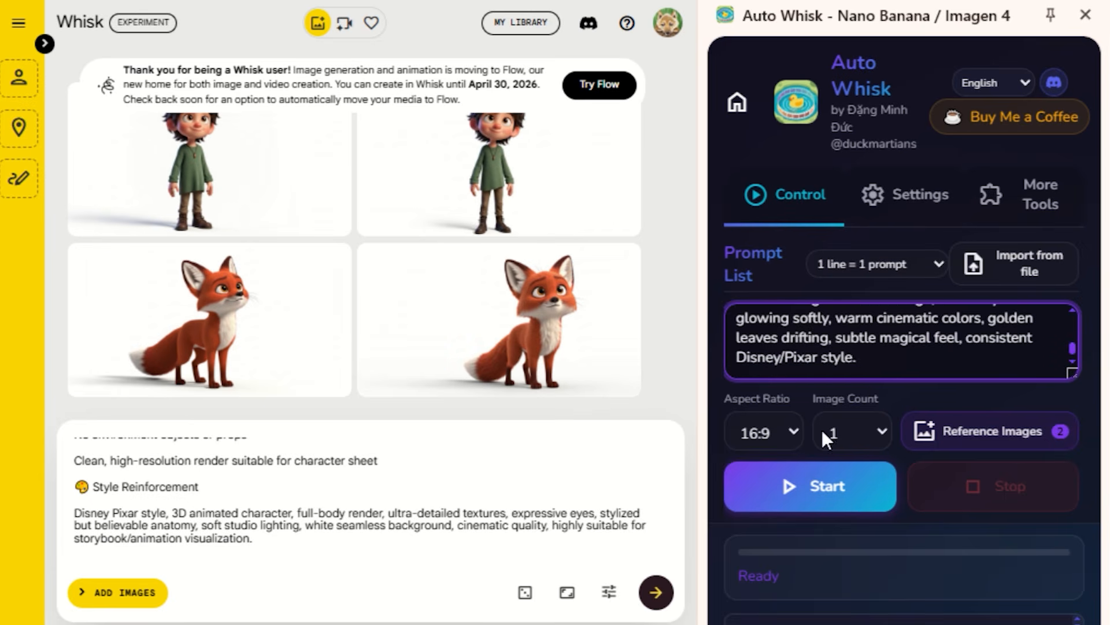
{"action": "left_click", "coordinate": [813, 496]}
{"action": "left_click_drag", "start_coordinate": [741, 571], "coordinate": [884, 570]}
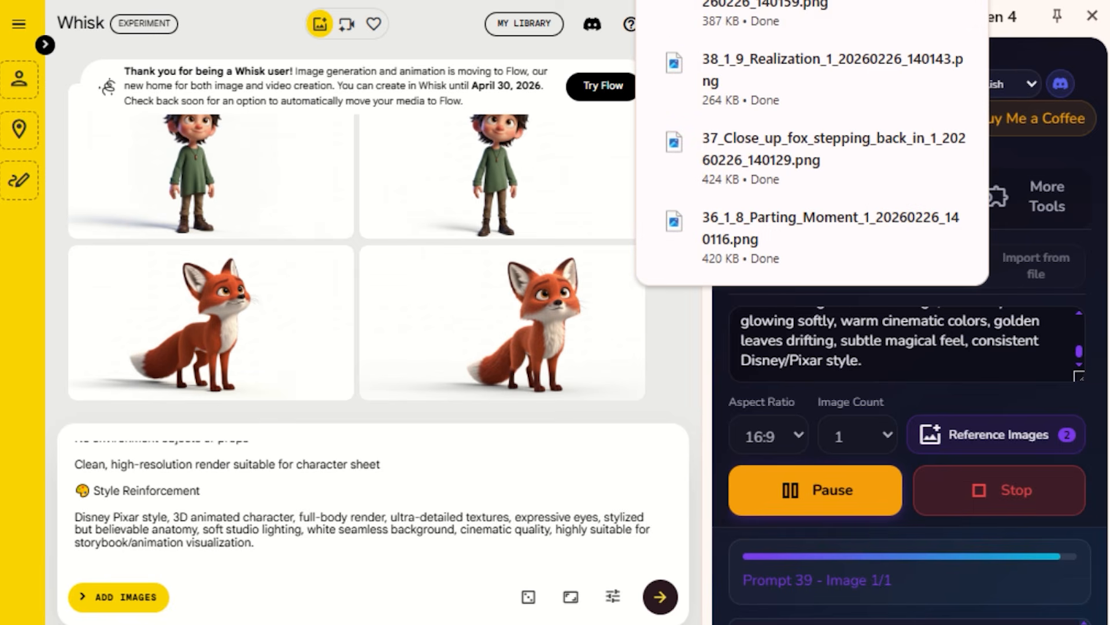
Step: Open the Whisk Downloads folder and look through the generated scene images of the boy and the fox
{"action": "mouse_move", "coordinate": [713, 624]}
{"action": "left_click", "coordinate": [819, 564]}
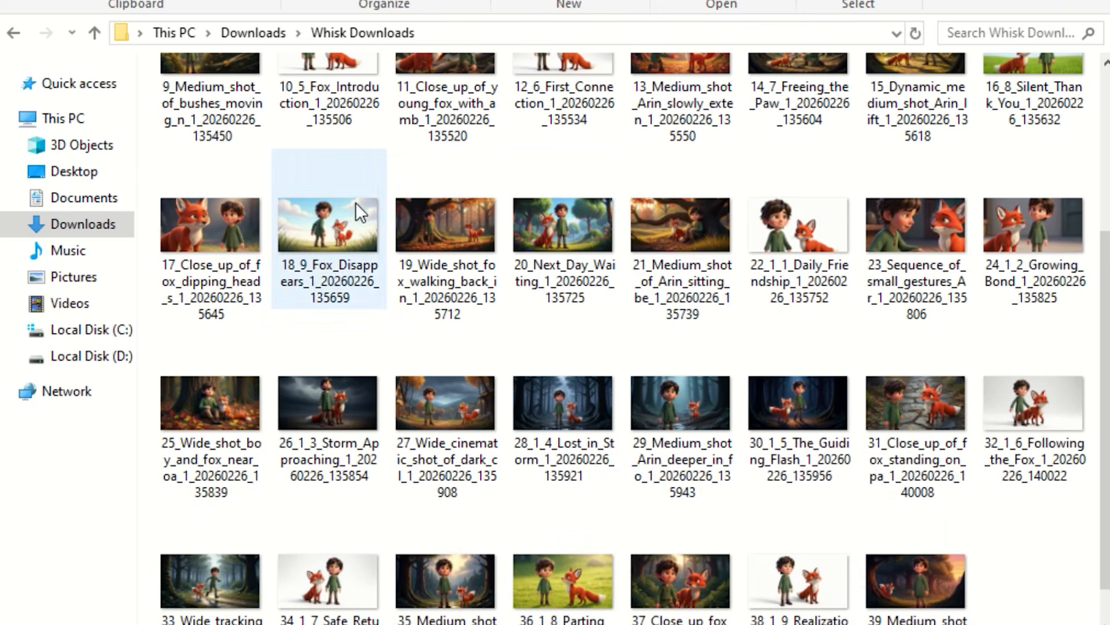
{"action": "scroll", "coordinate": [896, 362], "scroll_direction": "down", "scroll_amount": 1}
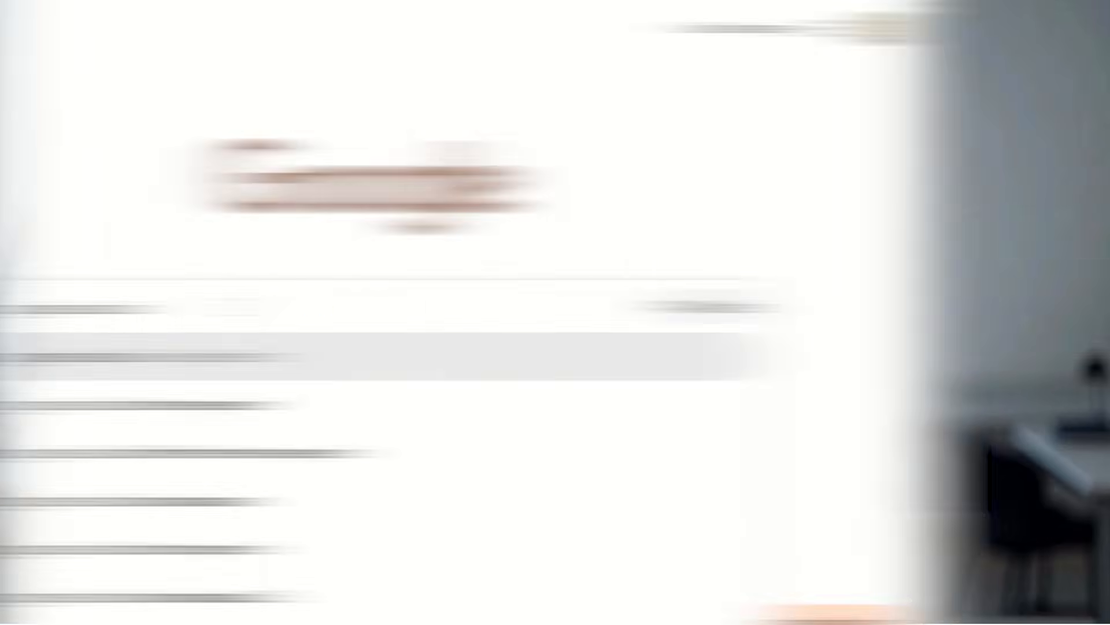
Step: Open Gemini 2.5 Pro Preview TTS in Google AI Studio, choose single-speaker audio, and paste the story from ChatGPT as the text
{"action": "left_click", "coordinate": [137, 328]}
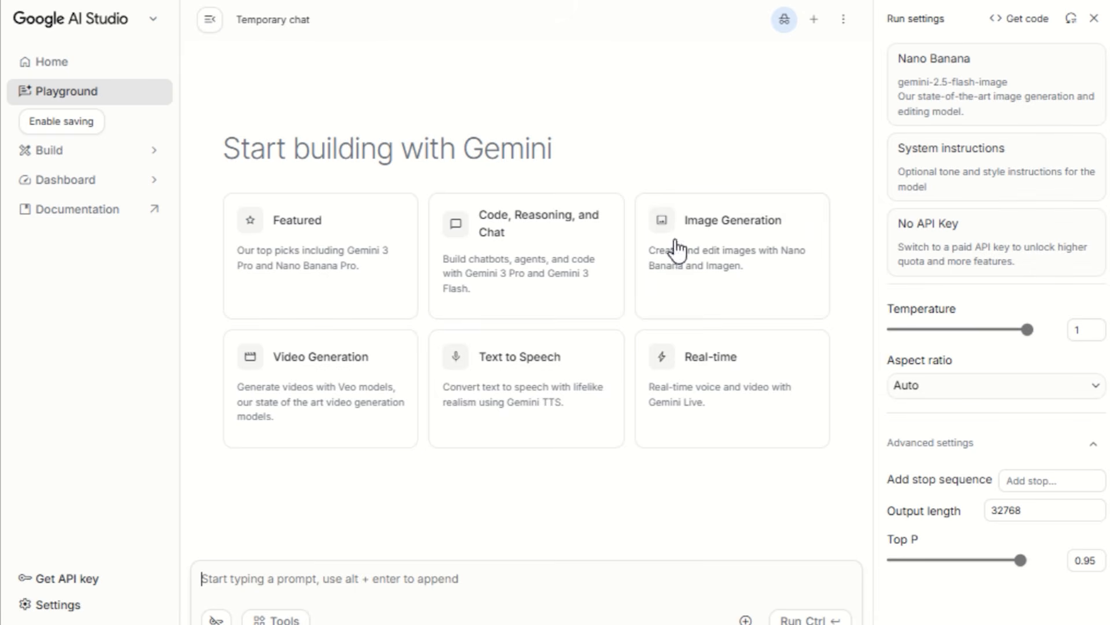
{"action": "left_click", "coordinate": [497, 399]}
{"action": "left_click", "coordinate": [466, 289]}
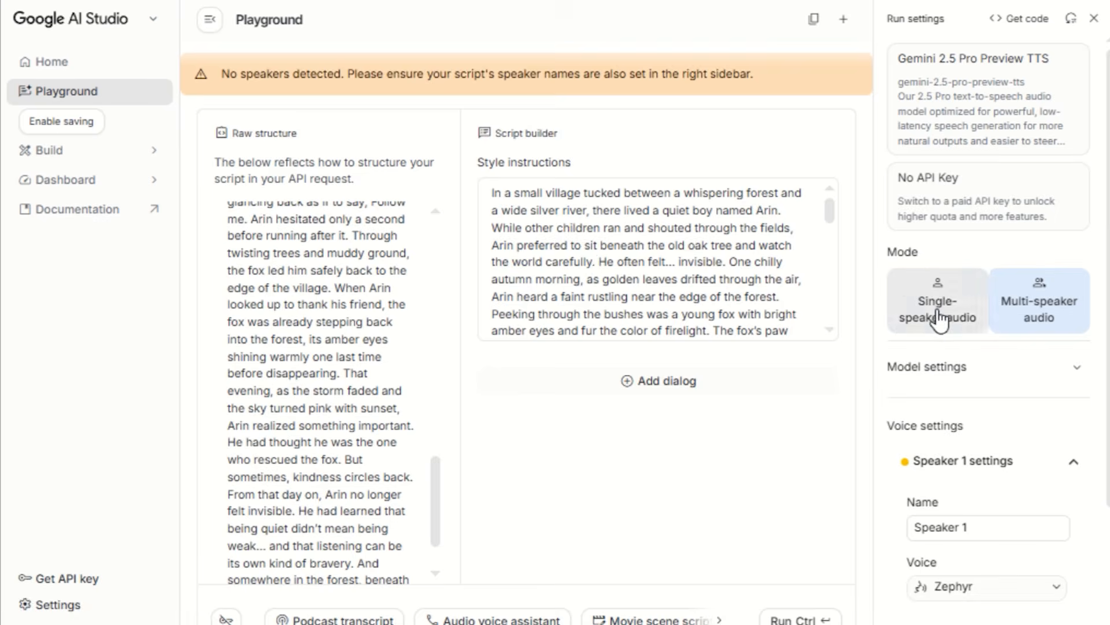
{"action": "left_click", "coordinate": [938, 320]}
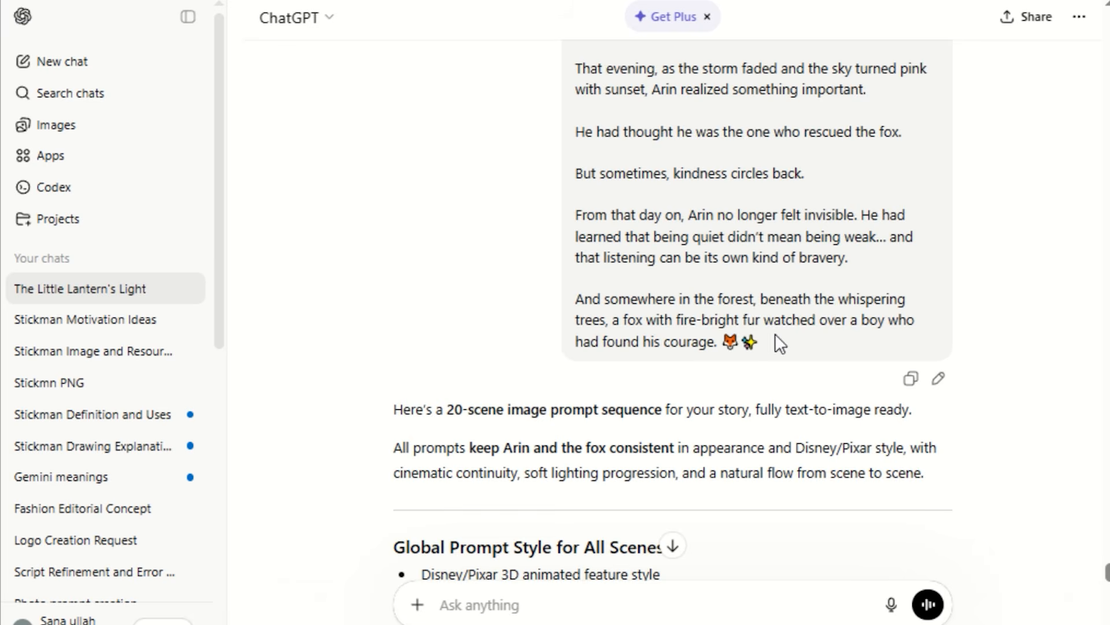
{"action": "left_click_drag", "start_coordinate": [775, 340], "coordinate": [579, 364]}
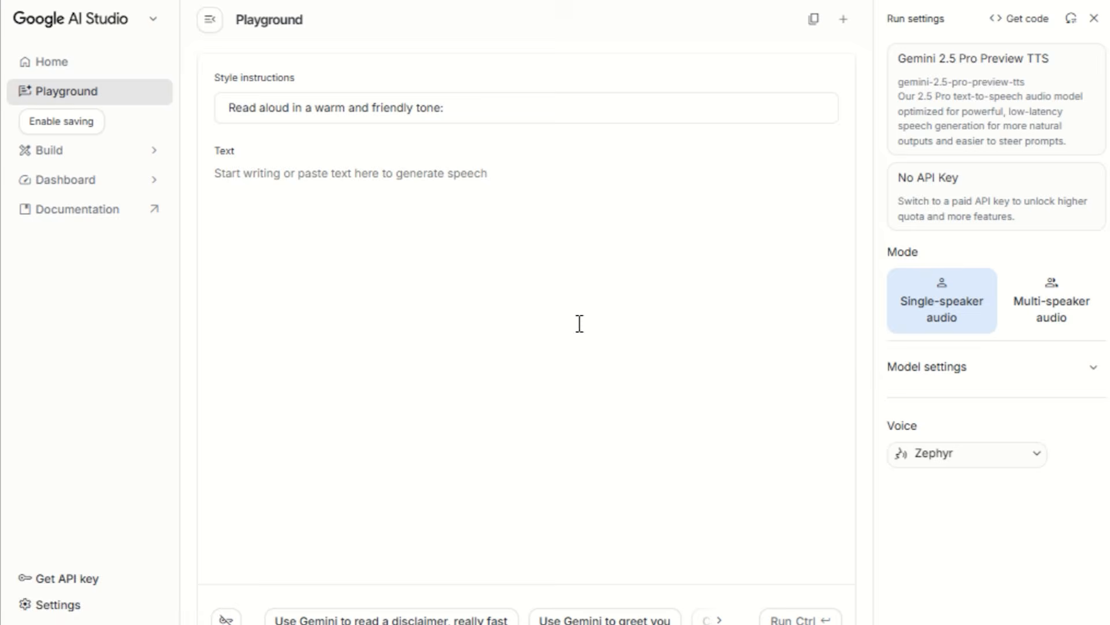
{"action": "key", "text": "ctrl+v"}
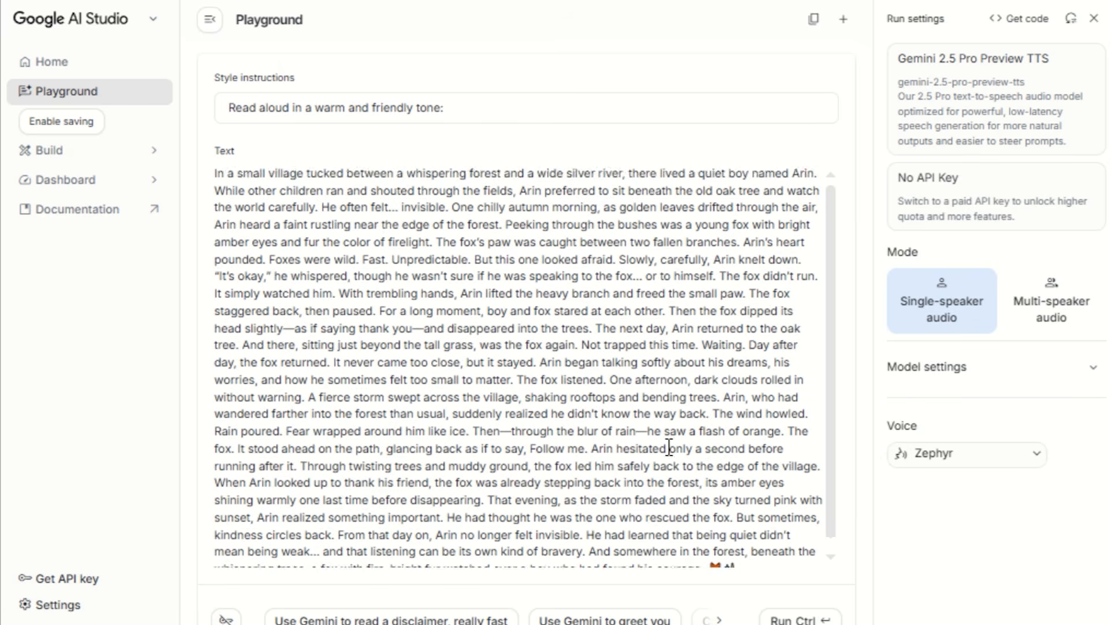
Step: Generate the story narration with the Leda voice and download the audio
{"action": "left_click", "coordinate": [995, 457]}
{"action": "scroll", "coordinate": [919, 272], "scroll_direction": "down", "scroll_amount": 3}
{"action": "left_click", "coordinate": [924, 328]}
{"action": "left_click", "coordinate": [790, 607]}
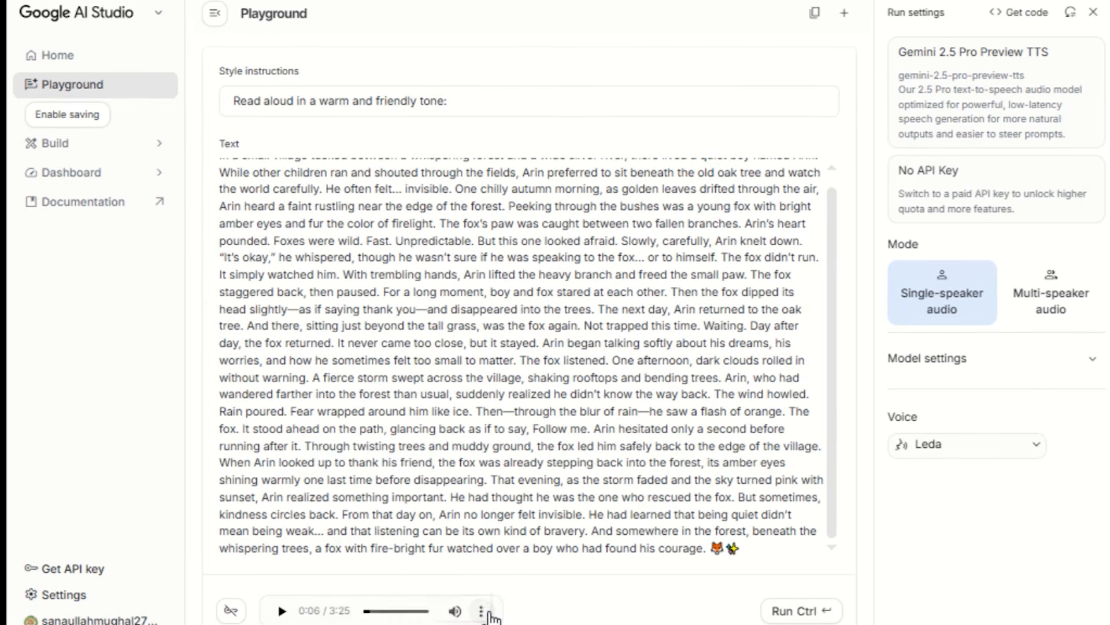
{"action": "left_click", "coordinate": [486, 612]}
{"action": "left_click", "coordinate": [426, 561]}
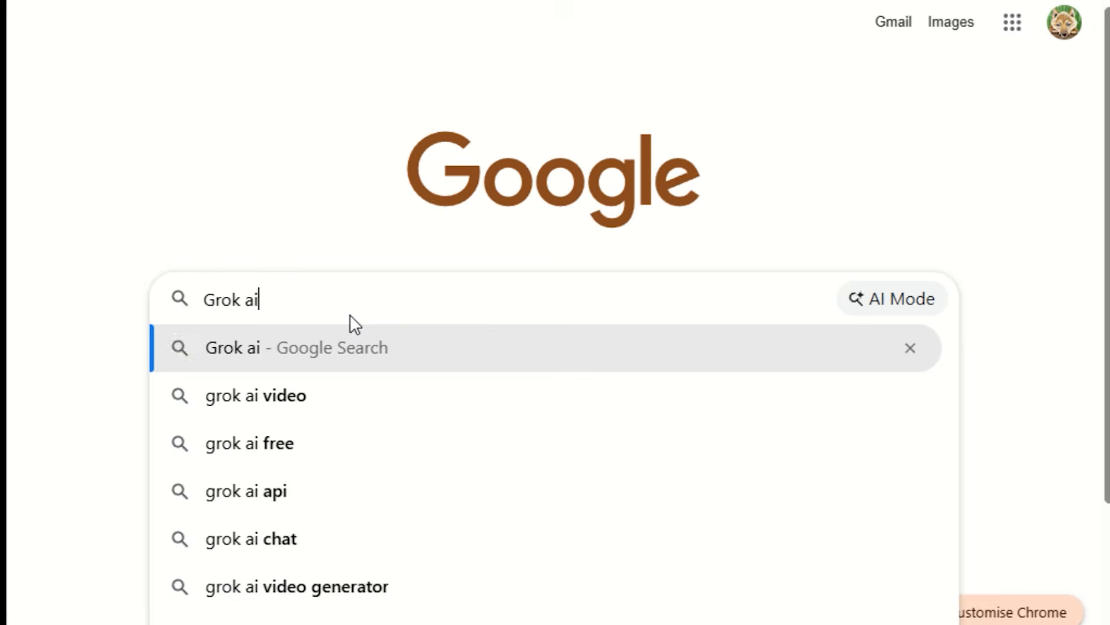
Step: Search Google for Grok ai, open Grok's Imagine page, and check that its output type is Video
{"action": "key", "text": "Return"}
{"action": "left_click", "coordinate": [259, 321]}
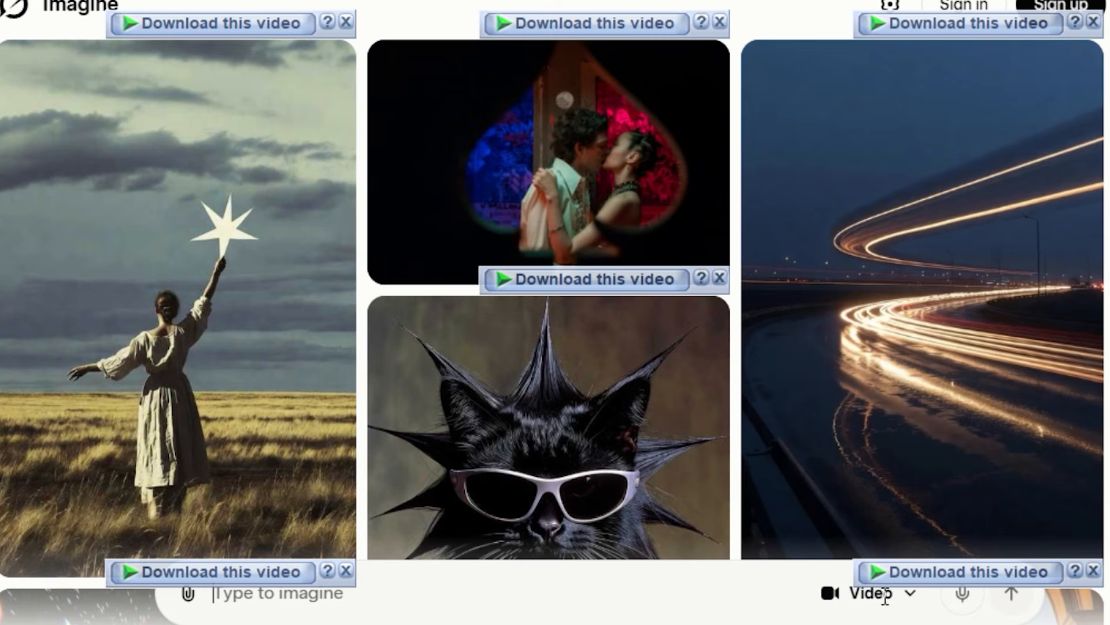
{"action": "left_click", "coordinate": [902, 592]}
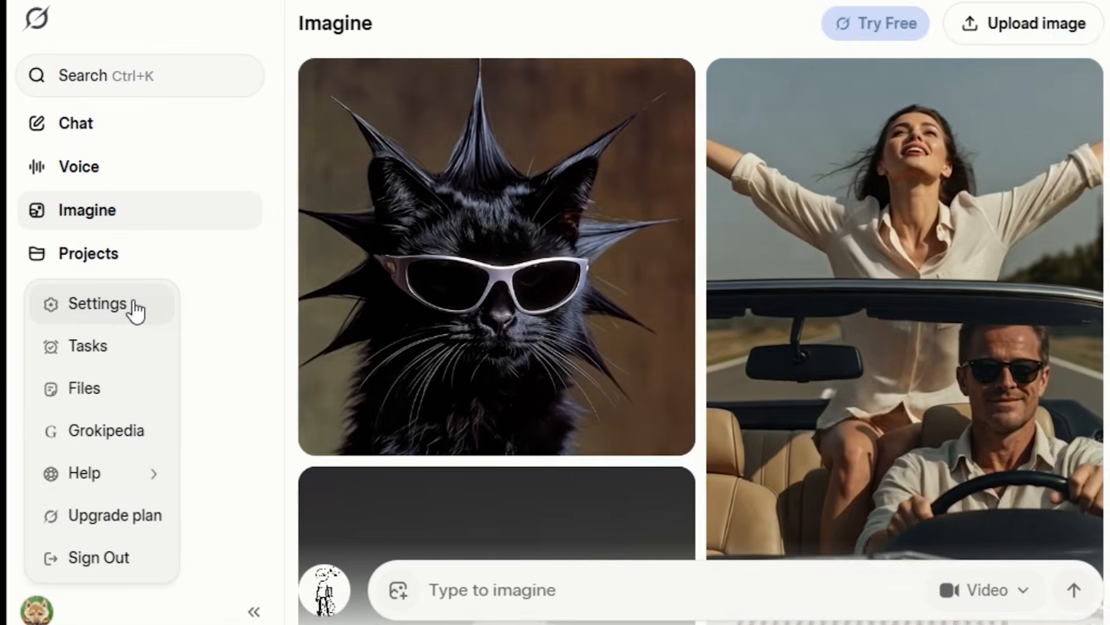
Step: Turn off Enable Automatic Video Generation in Grok's Behavior settings and close the settings
{"action": "left_click", "coordinate": [135, 307]}
{"action": "left_click", "coordinate": [253, 302]}
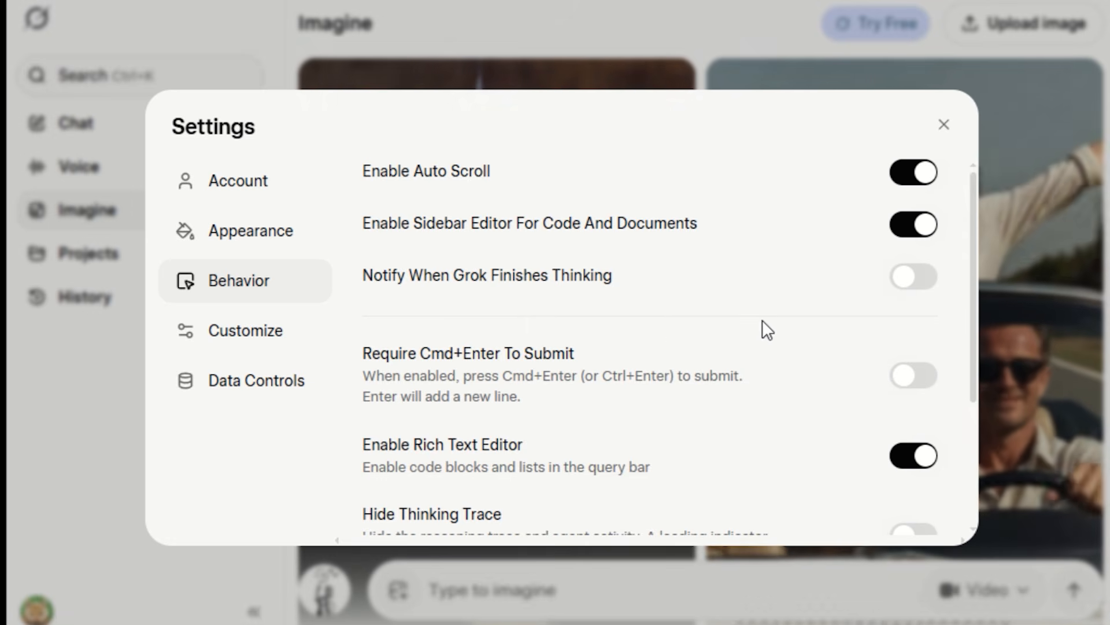
{"action": "scroll", "coordinate": [763, 322], "scroll_direction": "down", "scroll_amount": 2}
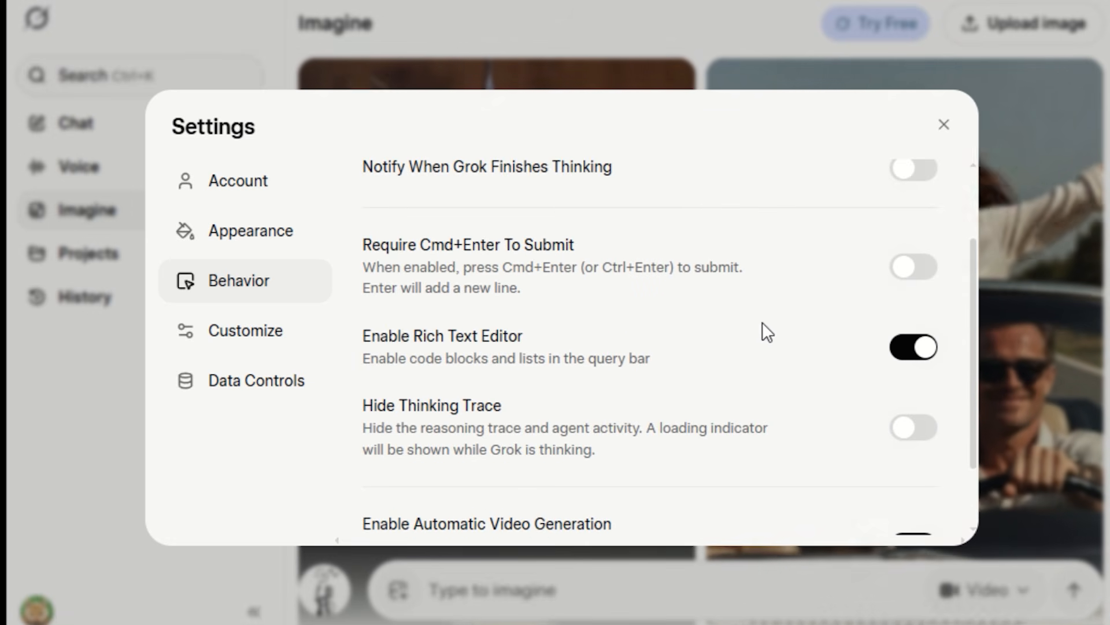
{"action": "scroll", "coordinate": [762, 333], "scroll_direction": "down", "scroll_amount": 2}
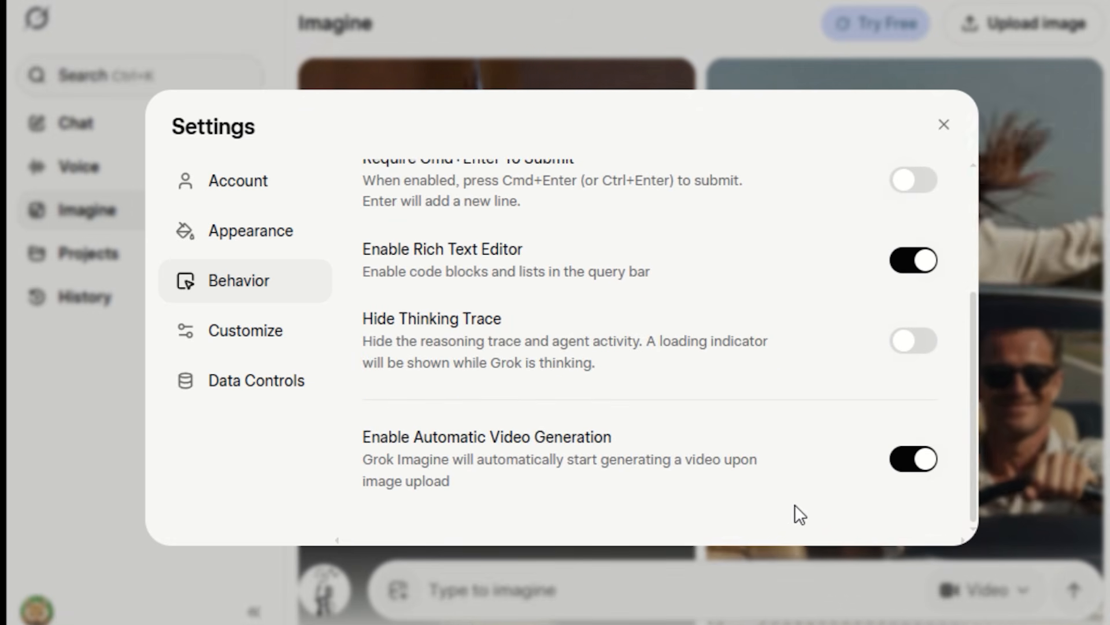
{"action": "left_click", "coordinate": [928, 460]}
{"action": "left_click", "coordinate": [241, 574]}
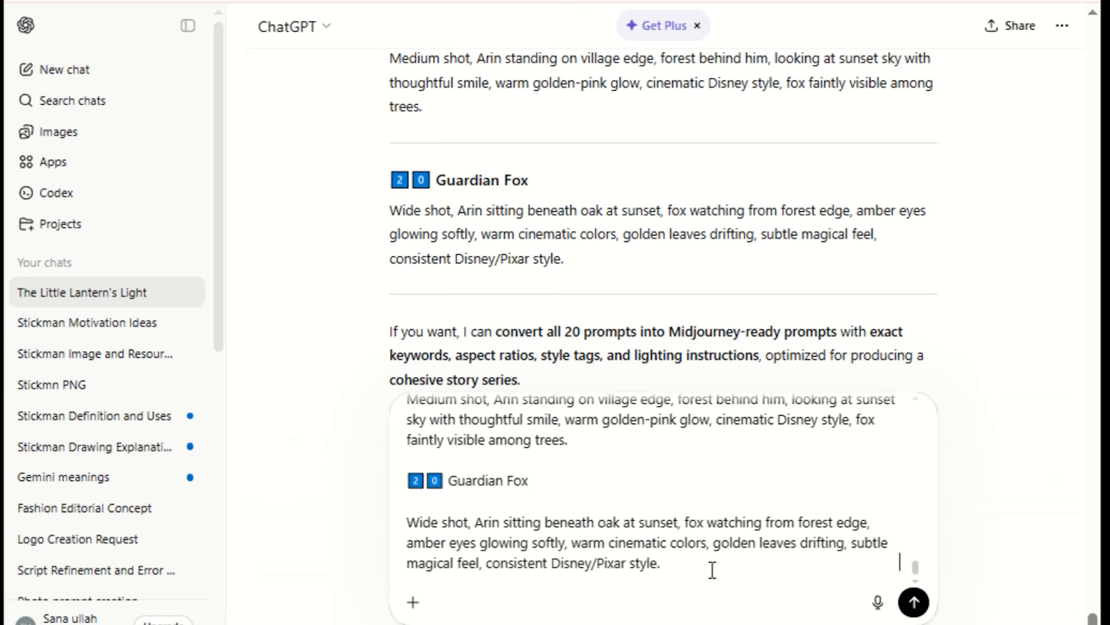
Step: Ask ChatGPT to add cinematic camera directions to each of the 20 visual prompts, like dolly zooms, truck shots, and panning movements, and review the reply
{"action": "key", "text": "ctrl+v"}
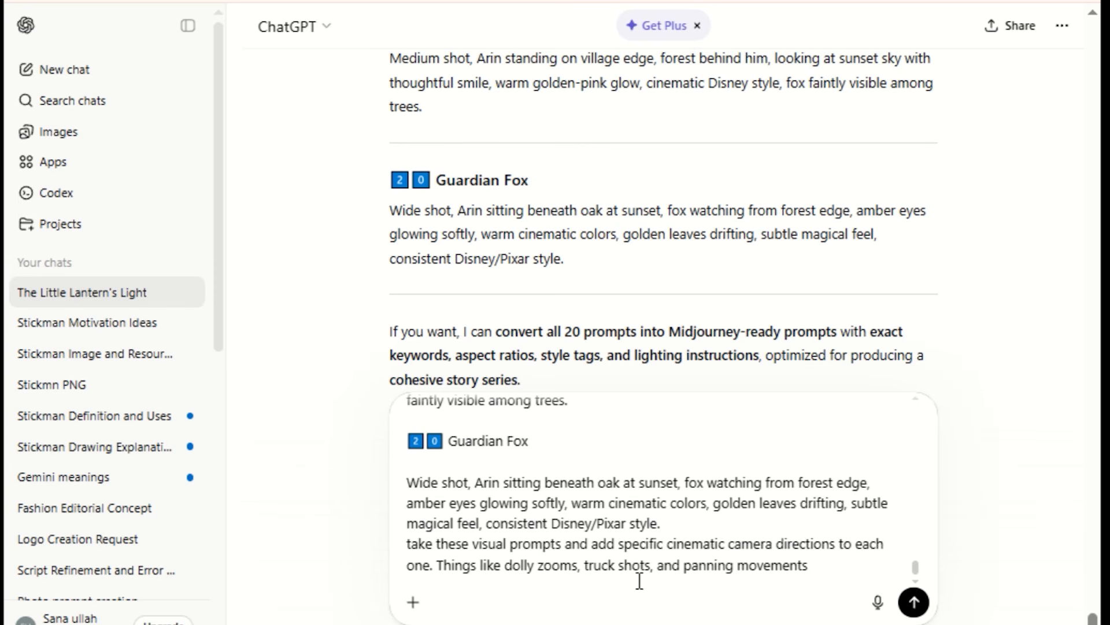
{"action": "left_click", "coordinate": [915, 604]}
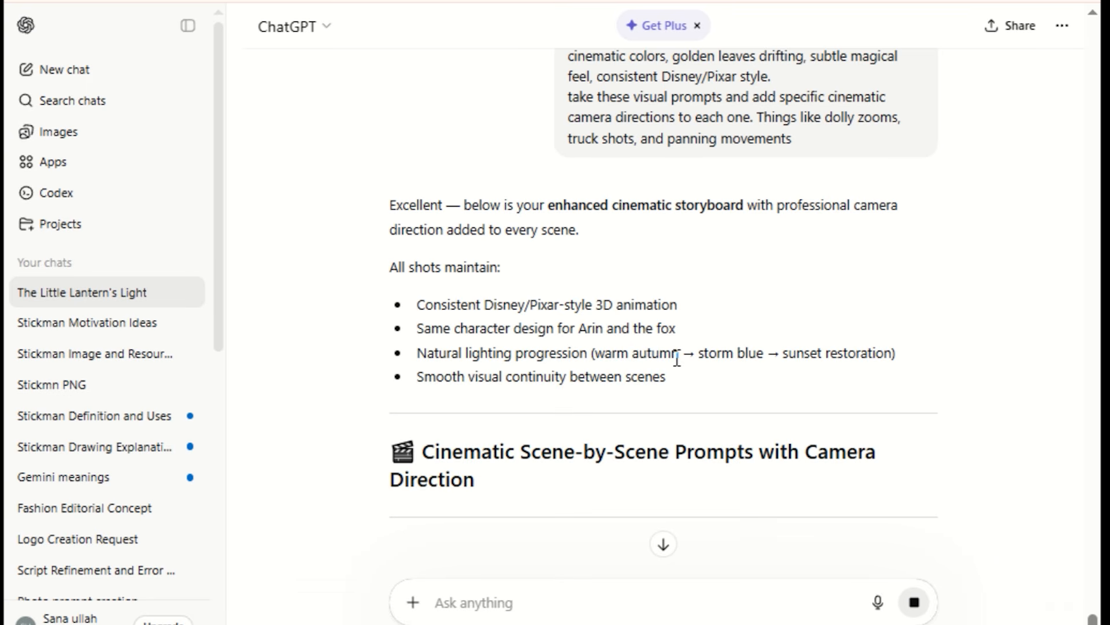
{"action": "scroll", "coordinate": [677, 359], "scroll_direction": "down", "scroll_amount": 12}
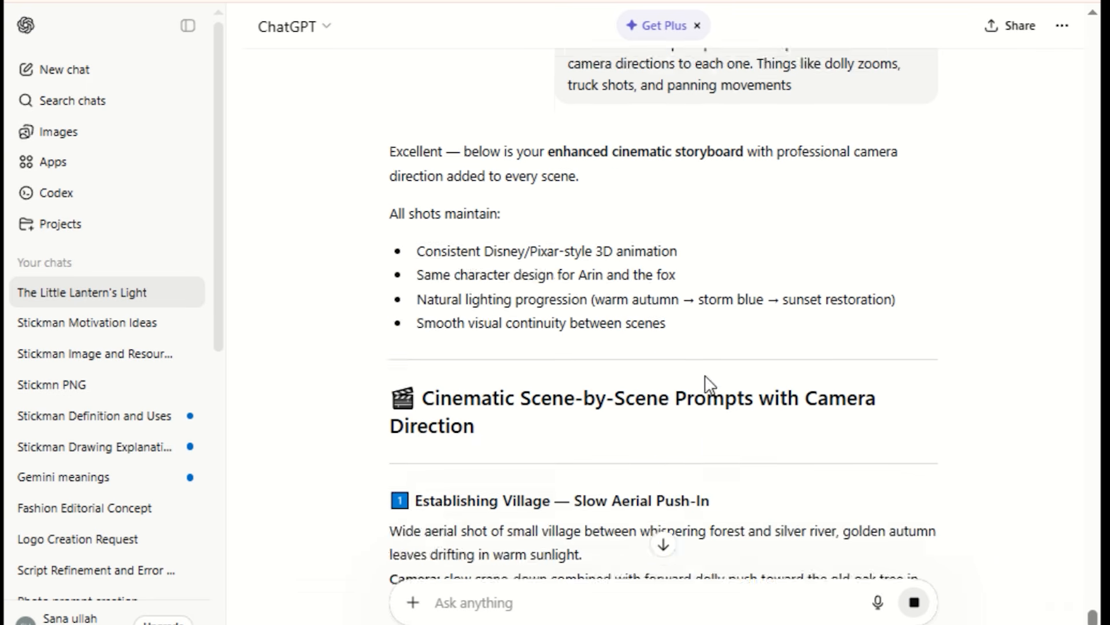
{"action": "scroll", "coordinate": [708, 362], "scroll_direction": "down", "scroll_amount": 10}
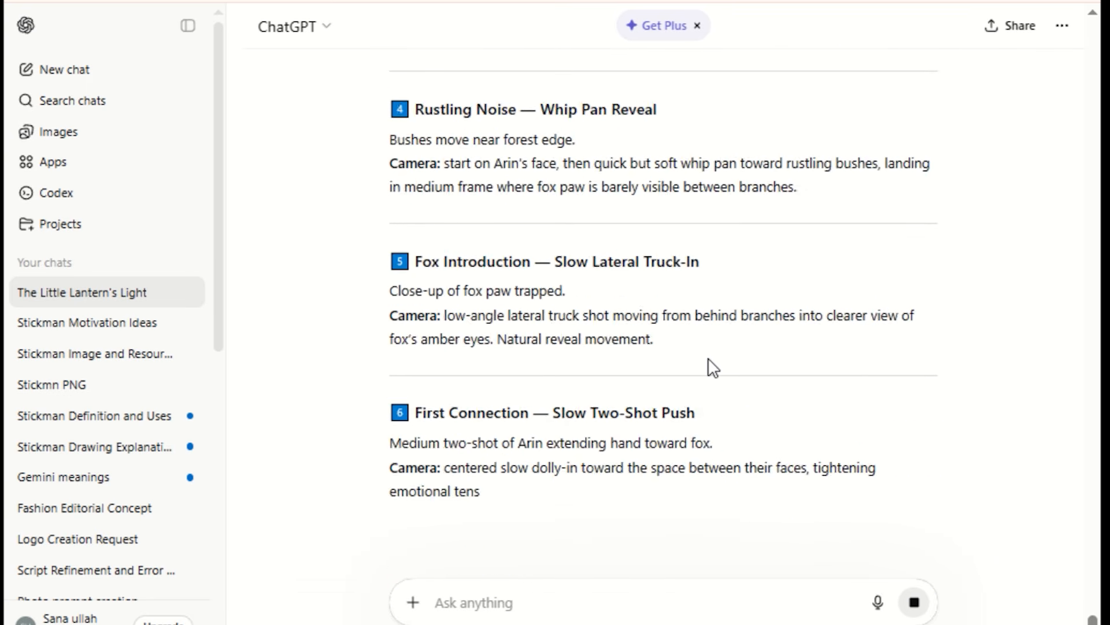
{"action": "scroll", "coordinate": [713, 367], "scroll_direction": "down", "scroll_amount": 1}
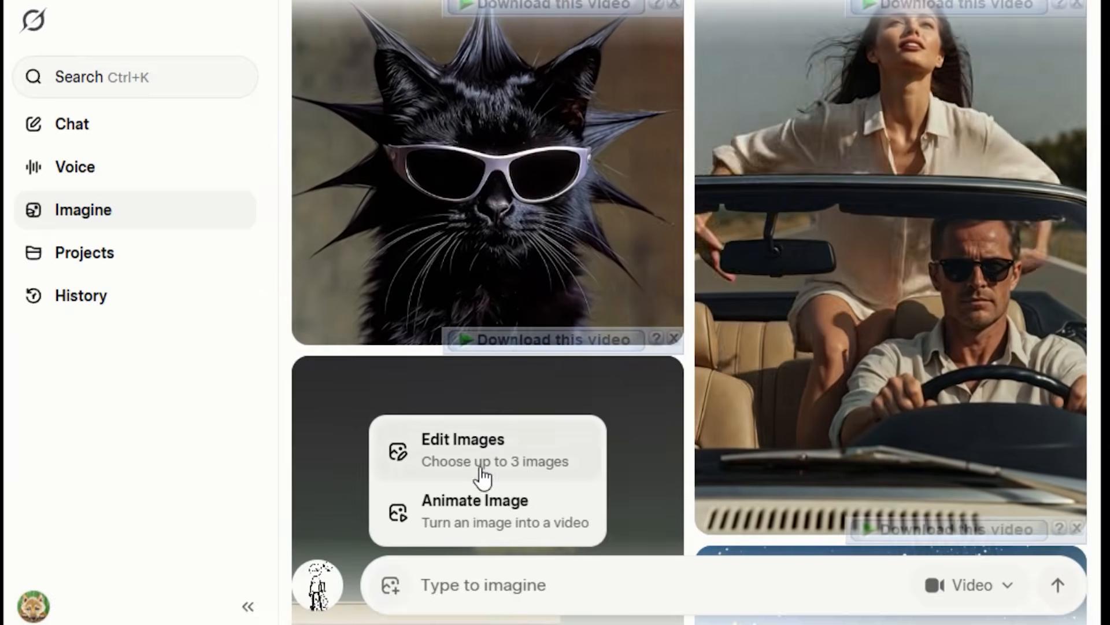
Step: Upload the Establishing Village scene image from the Whisk Downloads folder to Grok Imagine
{"action": "left_click", "coordinate": [478, 457]}
{"action": "scroll", "coordinate": [304, 183], "scroll_direction": "up", "scroll_amount": 15}
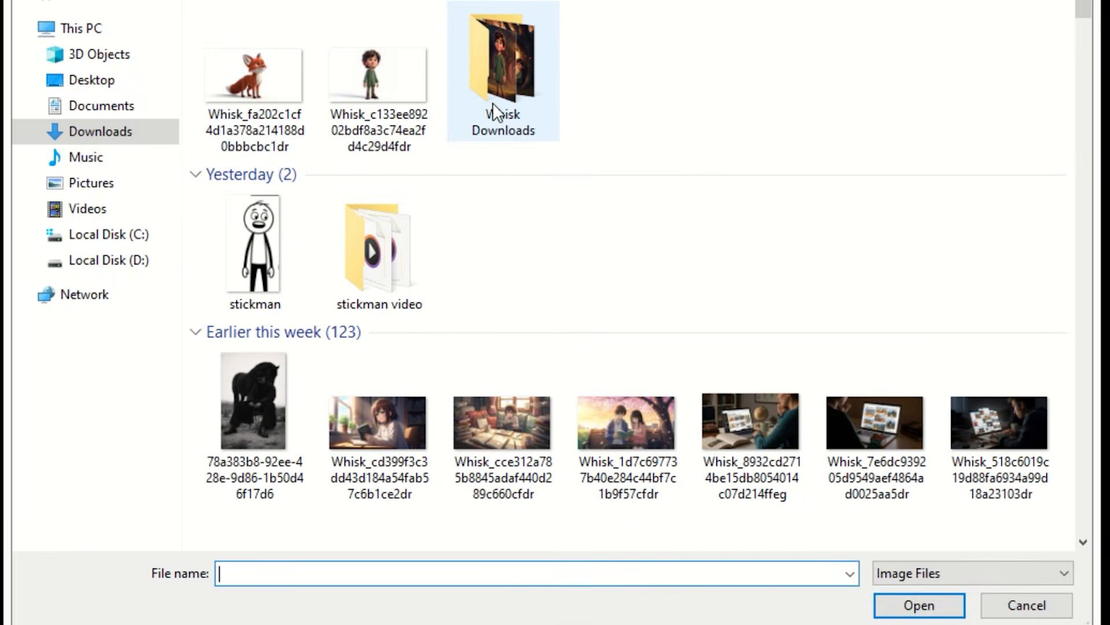
{"action": "double_click", "coordinate": [244, 88]}
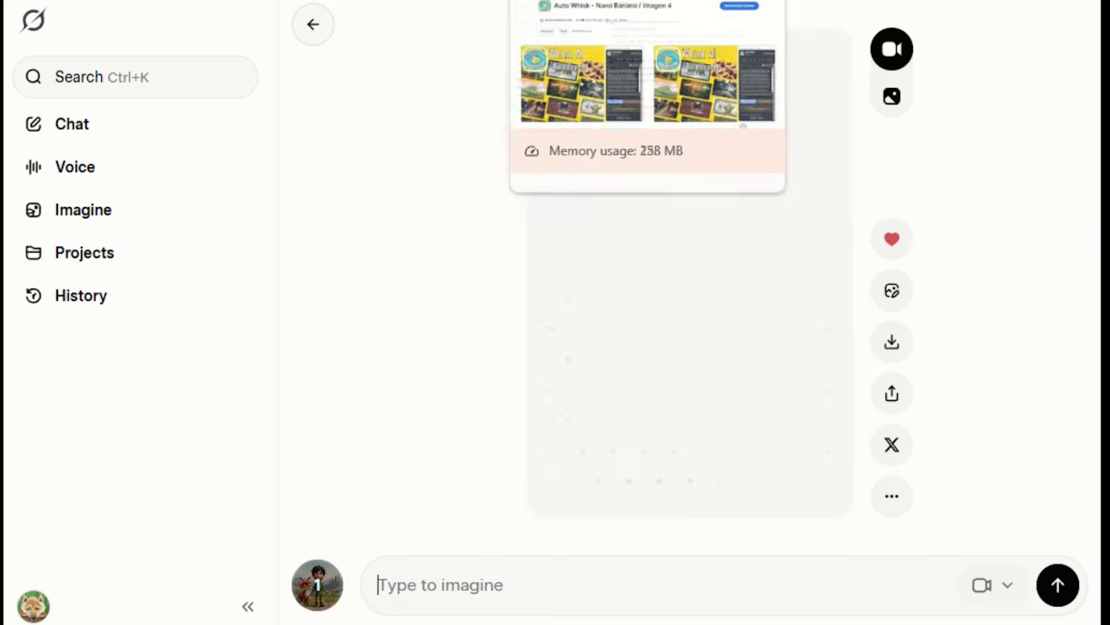
Step: Copy the first scene's prompt, including its camera direction, from ChatGPT and return to Grok
{"action": "left_click", "coordinate": [480, 1]}
{"action": "scroll", "coordinate": [579, 415], "scroll_direction": "up", "scroll_amount": 9}
{"action": "scroll", "coordinate": [567, 409], "scroll_direction": "down", "scroll_amount": 2}
{"action": "left_click_drag", "start_coordinate": [391, 233], "coordinate": [661, 314]}
{"action": "left_click", "coordinate": [335, 247]}
{"action": "left_click_drag", "start_coordinate": [398, 265], "coordinate": [708, 335]}
{"action": "right_click", "coordinate": [587, 301]}
{"action": "left_click", "coordinate": [604, 307]}
{"action": "left_click", "coordinate": [991, 230]}
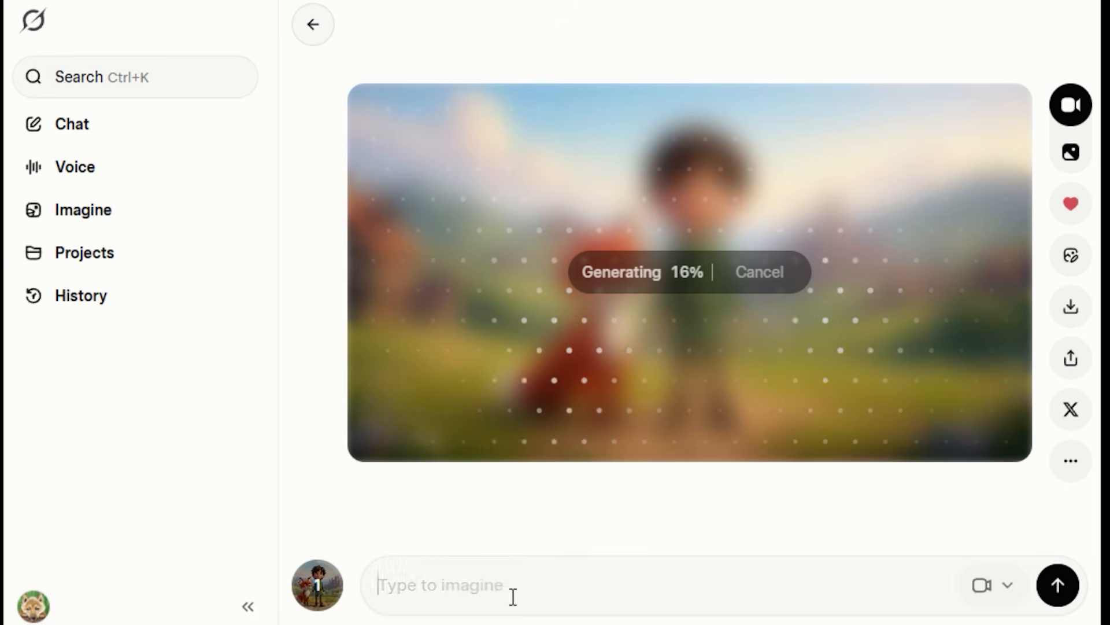
Step: Cancel the automatic generation, paste the copied camera prompt for the village image, and submit it to generate the video
{"action": "left_click", "coordinate": [759, 272]}
{"action": "left_click", "coordinate": [476, 572]}
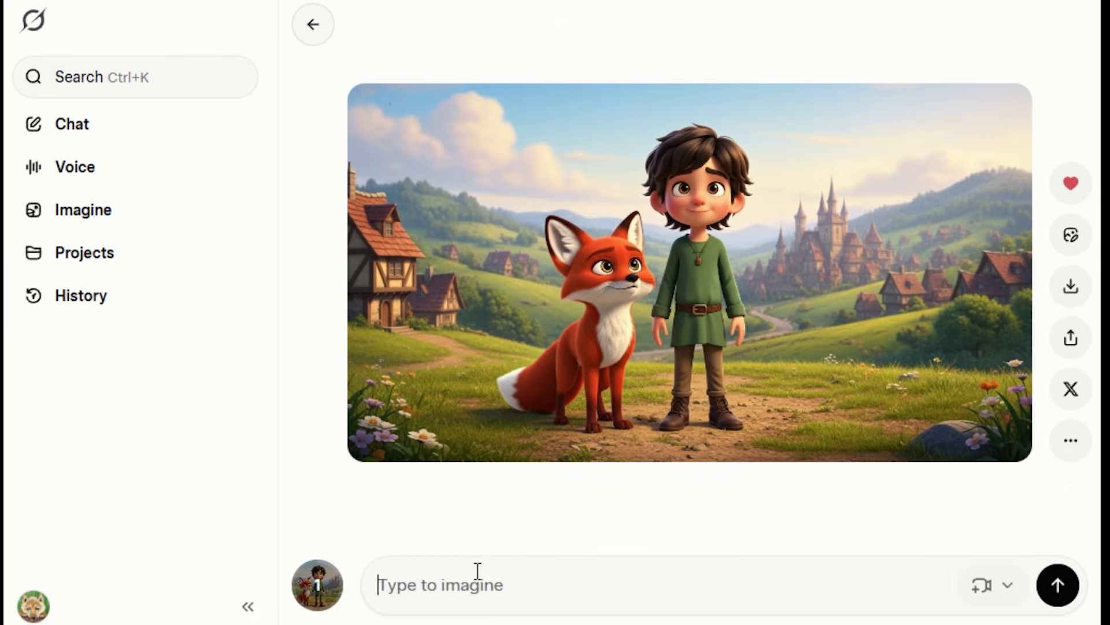
{"action": "key", "text": "ctrl+v"}
{"action": "left_click", "coordinate": [1058, 589]}
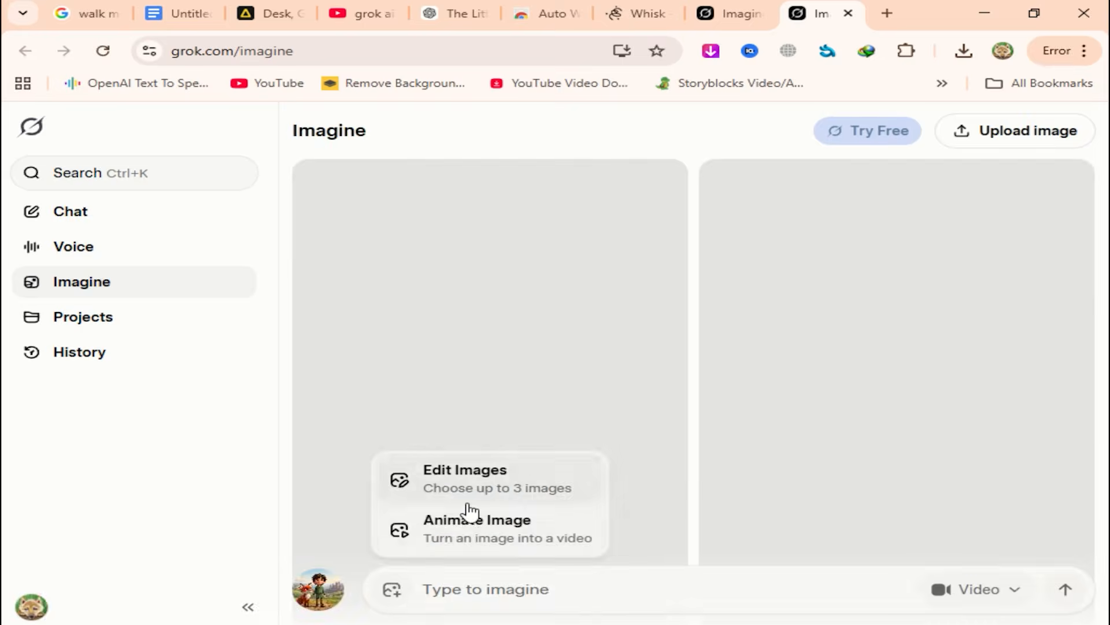
Step: Upload further Whisk scene images on separate Grok Imagine pages and cancel the running generation on the white-background boy and fox image
{"action": "left_click", "coordinate": [471, 512]}
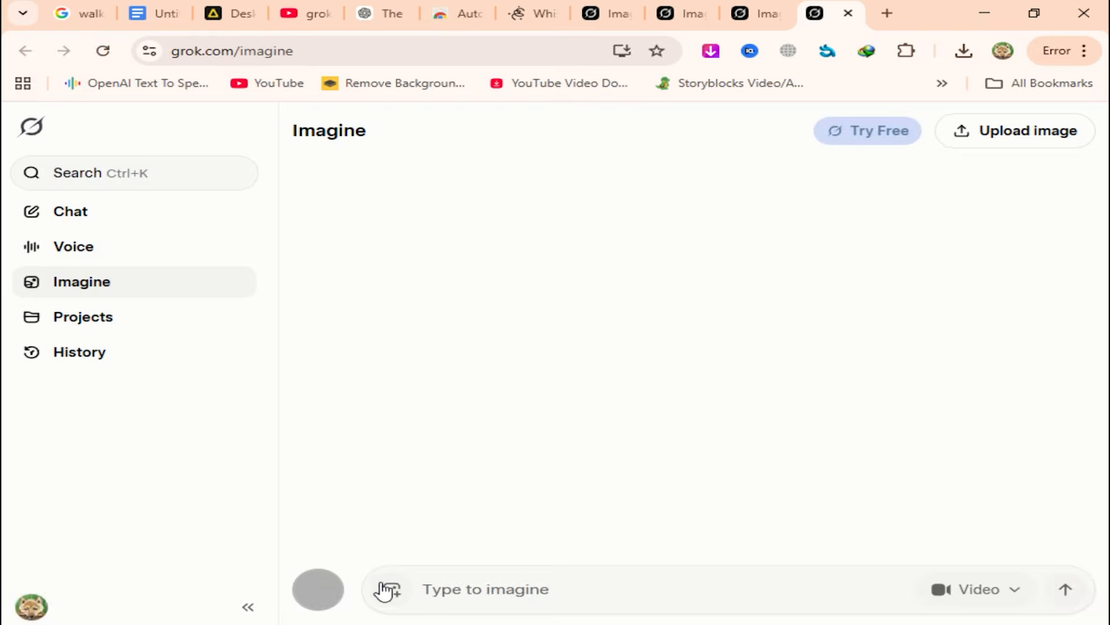
{"action": "left_click", "coordinate": [389, 589]}
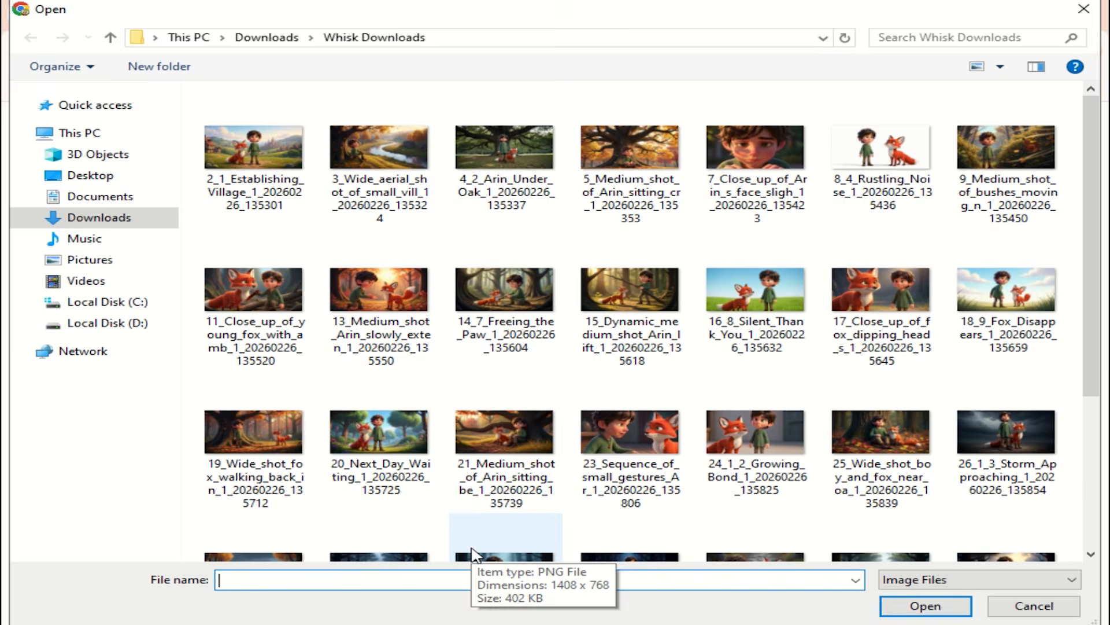
{"action": "scroll", "coordinate": [495, 441], "scroll_direction": "down", "scroll_amount": 2}
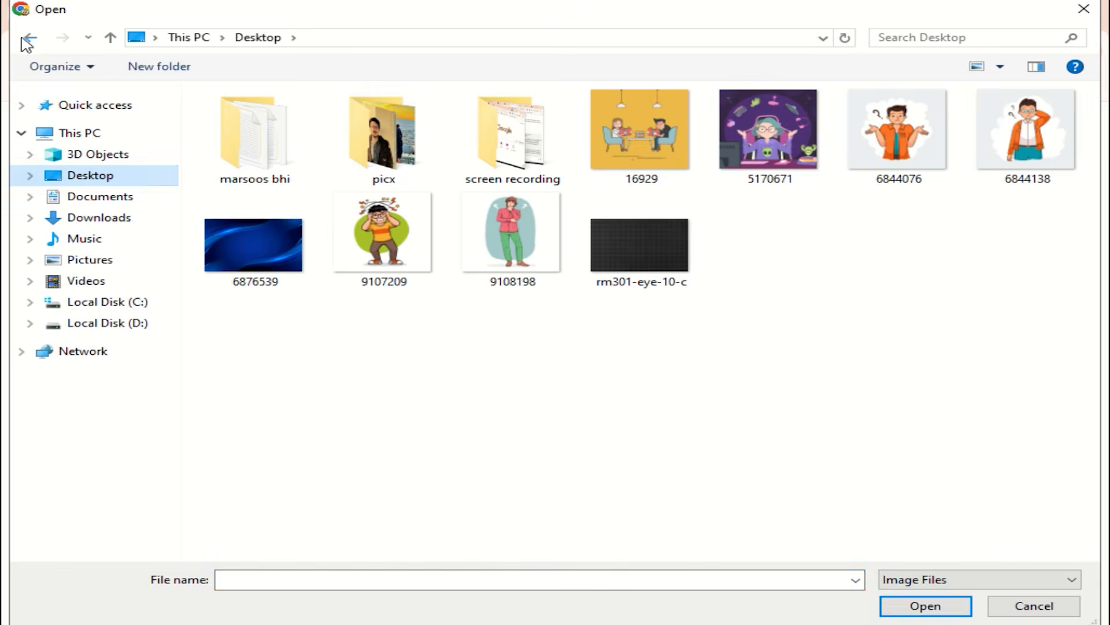
{"action": "left_click", "coordinate": [27, 38]}
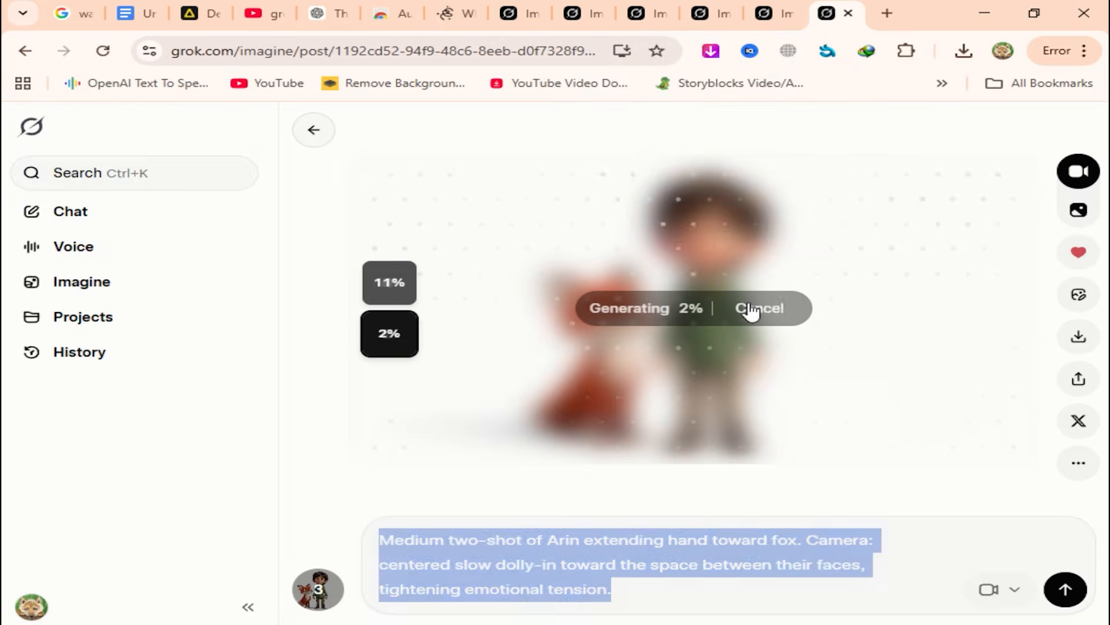
{"action": "left_click", "coordinate": [751, 307]}
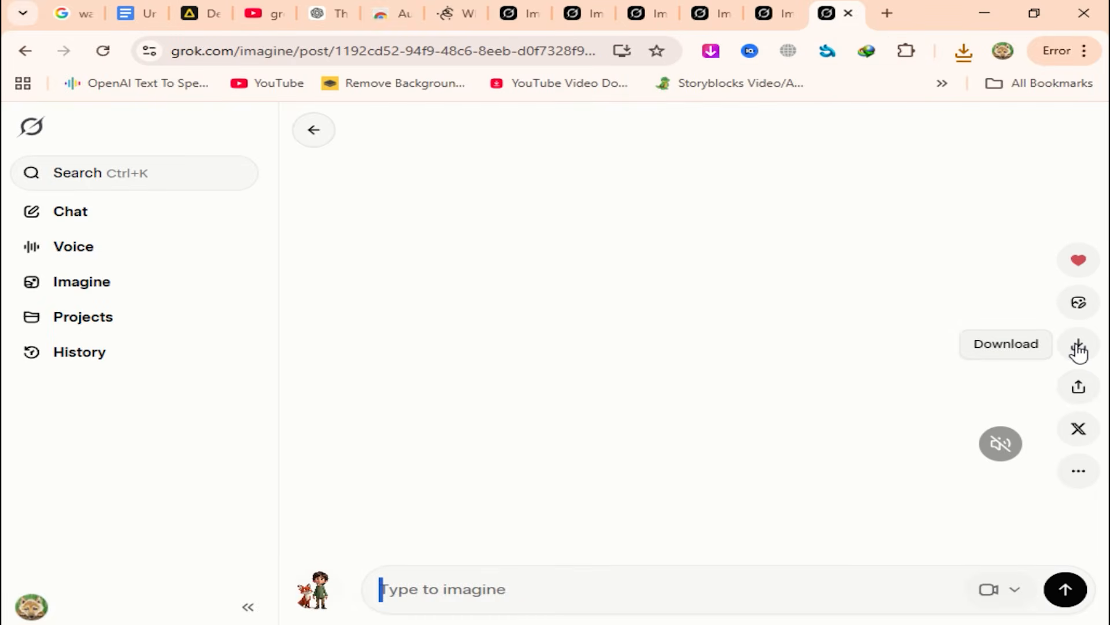
Step: Switch to CapCut and import the narration file download (3).wav from the Downloads folder
{"action": "left_click", "coordinate": [263, 214]}
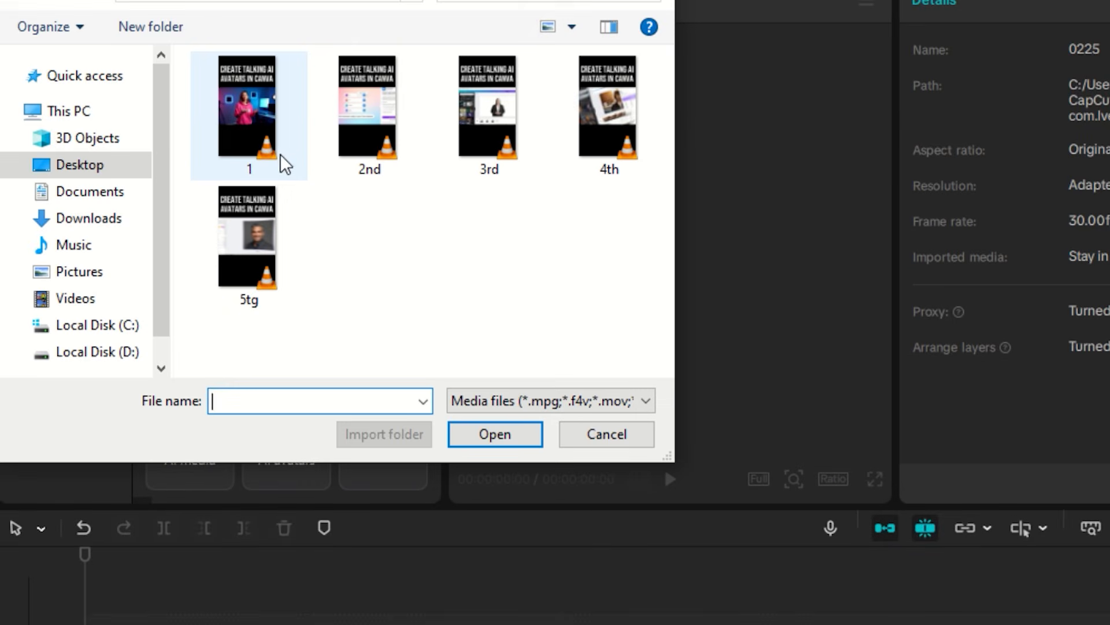
{"action": "left_click", "coordinate": [83, 218]}
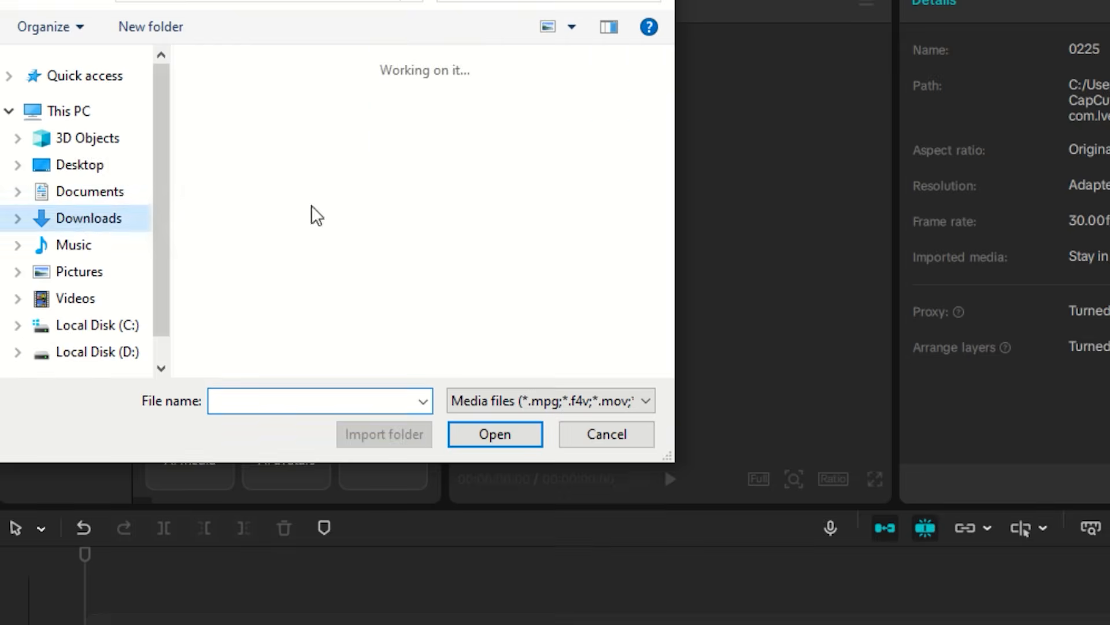
{"action": "scroll", "coordinate": [383, 188], "scroll_direction": "down", "scroll_amount": 1}
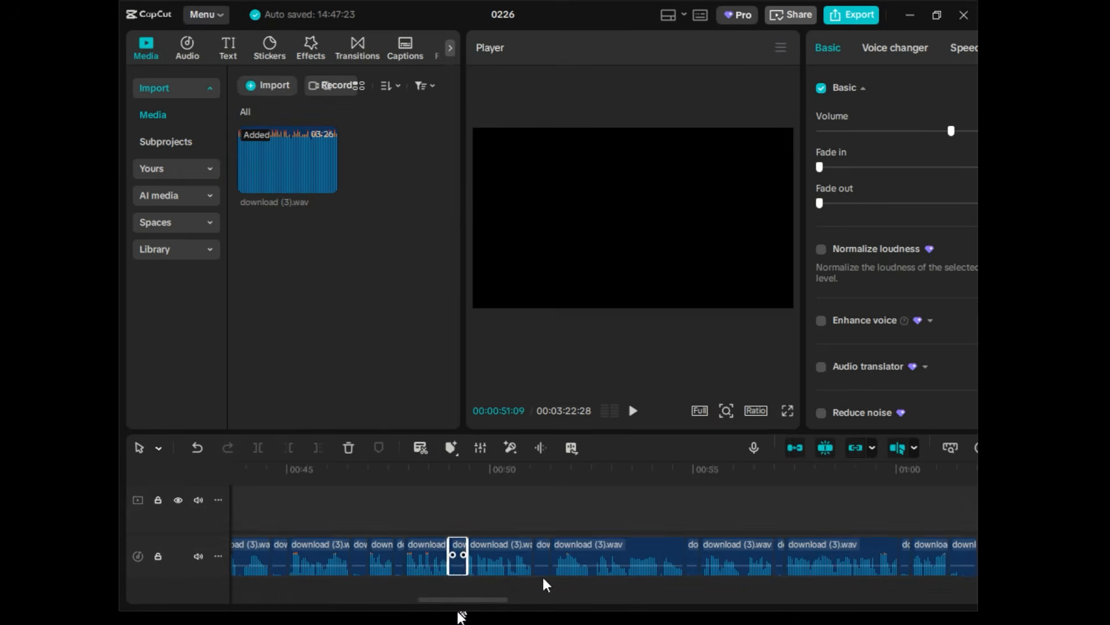
Step: Delete the short pause segments between the split narration clips on the audio track and shift the remaining clips along the timeline
{"action": "left_click_drag", "start_coordinate": [475, 600], "coordinate": [343, 604]}
{"action": "left_click", "coordinate": [548, 566]}
{"action": "key", "text": "Delete"}
{"action": "left_click", "coordinate": [465, 567]}
{"action": "key", "text": "Delete"}
{"action": "left_click", "coordinate": [294, 570]}
{"action": "key", "text": "Delete"}
{"action": "left_click", "coordinate": [409, 566]}
{"action": "key", "text": "Delete"}
{"action": "left_click", "coordinate": [621, 567]}
{"action": "key", "text": "Delete"}
{"action": "left_click", "coordinate": [516, 567]}
{"action": "key", "text": "Delete"}
{"action": "left_click", "coordinate": [463, 567]}
{"action": "key", "text": "Delete"}
{"action": "left_click", "coordinate": [310, 566]}
{"action": "key", "text": "Delete"}
{"action": "left_click", "coordinate": [545, 567]}
{"action": "key", "text": "Delete"}
{"action": "mouse_move", "coordinate": [624, 563]}
{"action": "left_mouse_down"}
{"action": "mouse_move", "coordinate": [605, 562]}
{"action": "mouse_move", "coordinate": [613, 545]}
{"action": "left_mouse_up"}
{"action": "left_click_drag", "start_coordinate": [709, 546], "coordinate": [675, 543]}
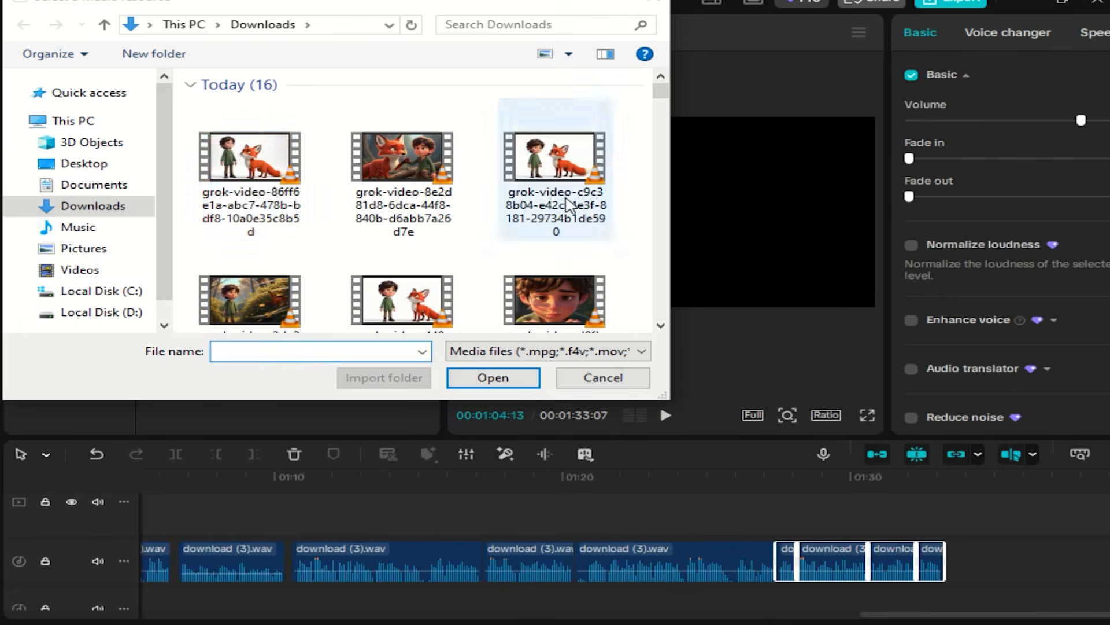
Step: Import the downloaded grok-video clips from the Downloads folder into the CapCut project
{"action": "left_click", "coordinate": [246, 168]}
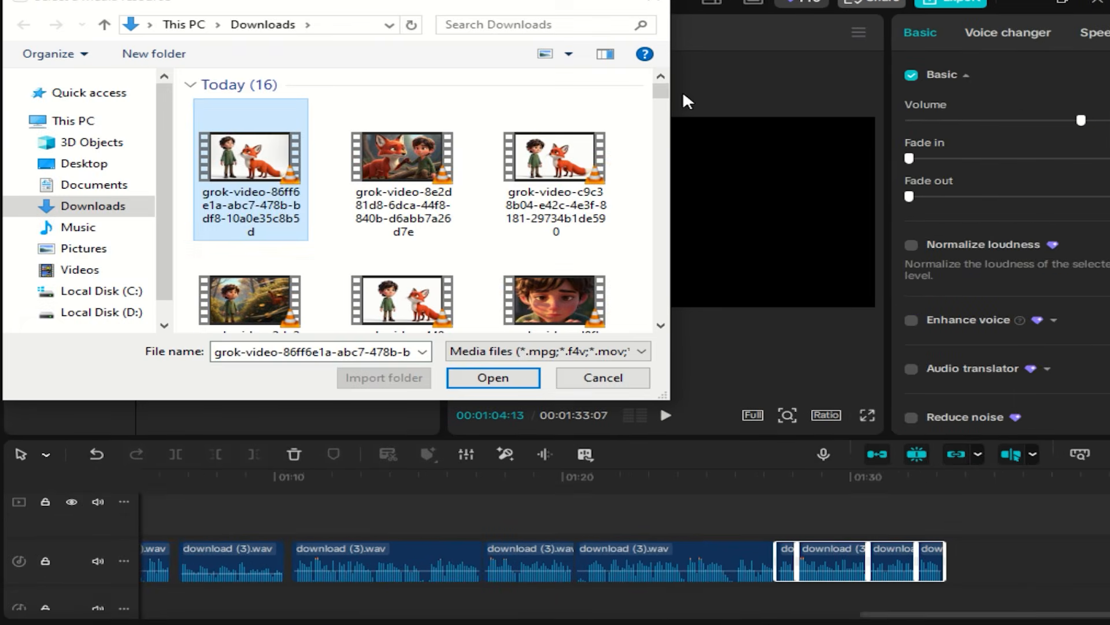
{"action": "scroll", "coordinate": [417, 199], "scroll_direction": "down", "scroll_amount": 5}
{"action": "scroll", "coordinate": [416, 200], "scroll_direction": "up", "scroll_amount": 3}
{"action": "scroll", "coordinate": [601, 228], "scroll_direction": "down", "scroll_amount": 2}
{"action": "left_click", "coordinate": [570, 130], "text": "shift"}
{"action": "left_click", "coordinate": [494, 378]}
Step: Place the imported Grok videos one after another on the video track above the narration, starting with the village scene
{"action": "left_click", "coordinate": [353, 233]}
{"action": "scroll", "coordinate": [370, 234], "scroll_direction": "up", "scroll_amount": 2}
{"action": "scroll", "coordinate": [348, 281], "scroll_direction": "down", "scroll_amount": 3}
{"action": "scroll", "coordinate": [347, 281], "scroll_direction": "down", "scroll_amount": 10}
{"action": "left_click_drag", "start_coordinate": [209, 378], "coordinate": [226, 520]}
{"action": "left_click_drag", "start_coordinate": [341, 399], "coordinate": [214, 23]}
{"action": "right_click", "coordinate": [237, 379]}
{"action": "left_click_drag", "start_coordinate": [237, 379], "coordinate": [349, 343]}
{"action": "scroll", "coordinate": [349, 341], "scroll_direction": "down", "scroll_amount": 10}
{"action": "left_click_drag", "start_coordinate": [246, 324], "coordinate": [393, 515]}
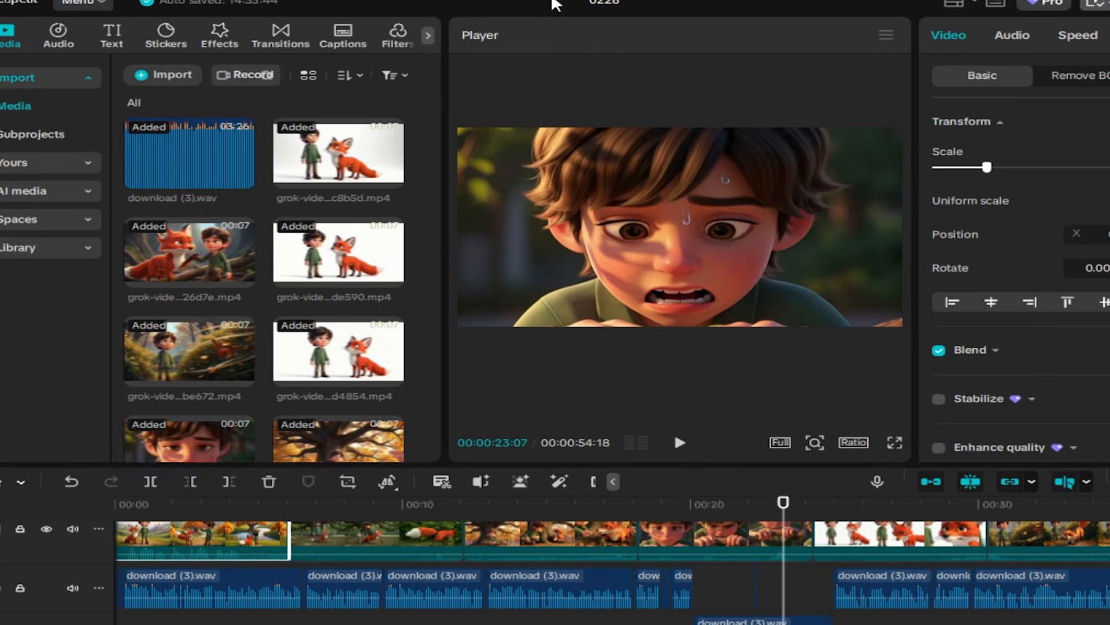
Step: Add the Classic Black Fade transition at each cut between the video clips on the timeline
{"action": "left_click", "coordinate": [280, 35]}
{"action": "left_click", "coordinate": [20, 162]}
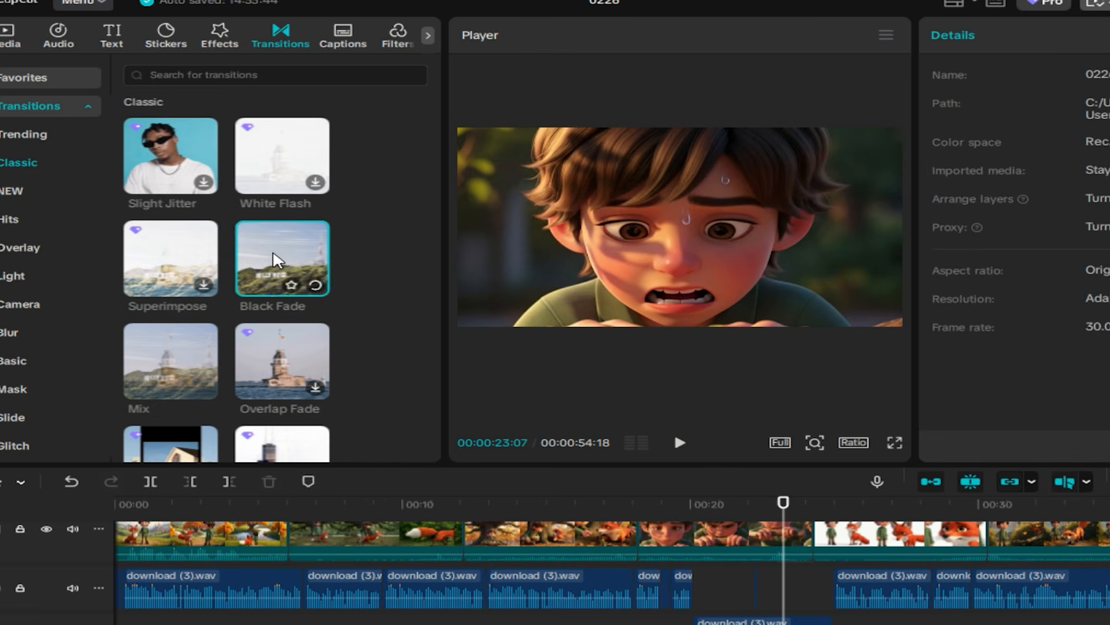
{"action": "left_click", "coordinate": [276, 261]}
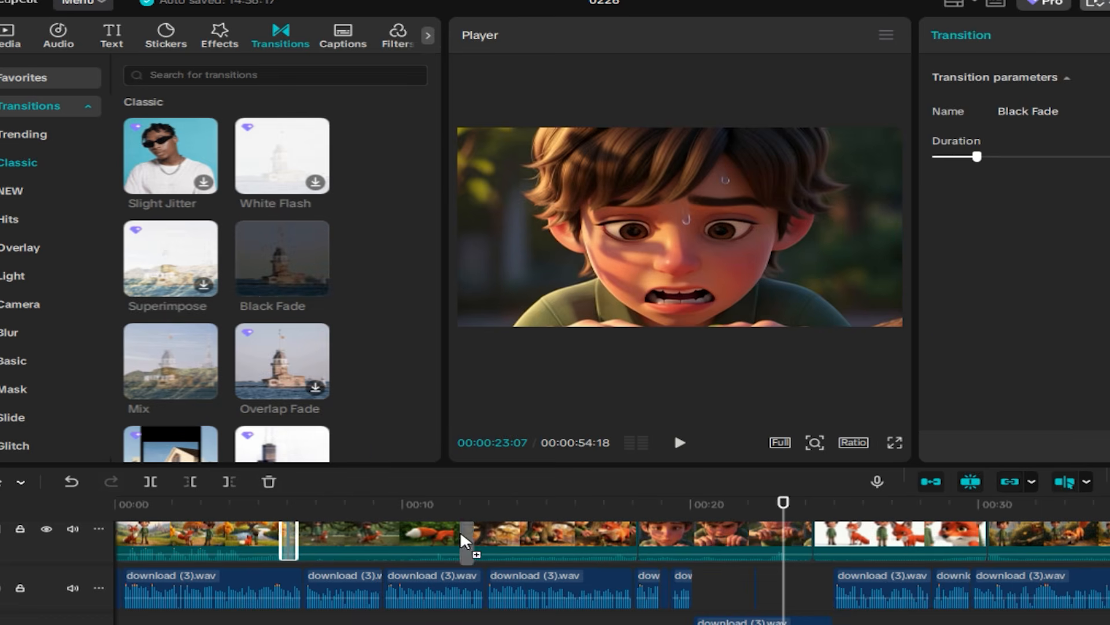
{"action": "scroll", "coordinate": [615, 618], "scroll_direction": "down", "scroll_amount": 2}
{"action": "scroll", "coordinate": [541, 609], "scroll_direction": "up", "scroll_amount": 3}
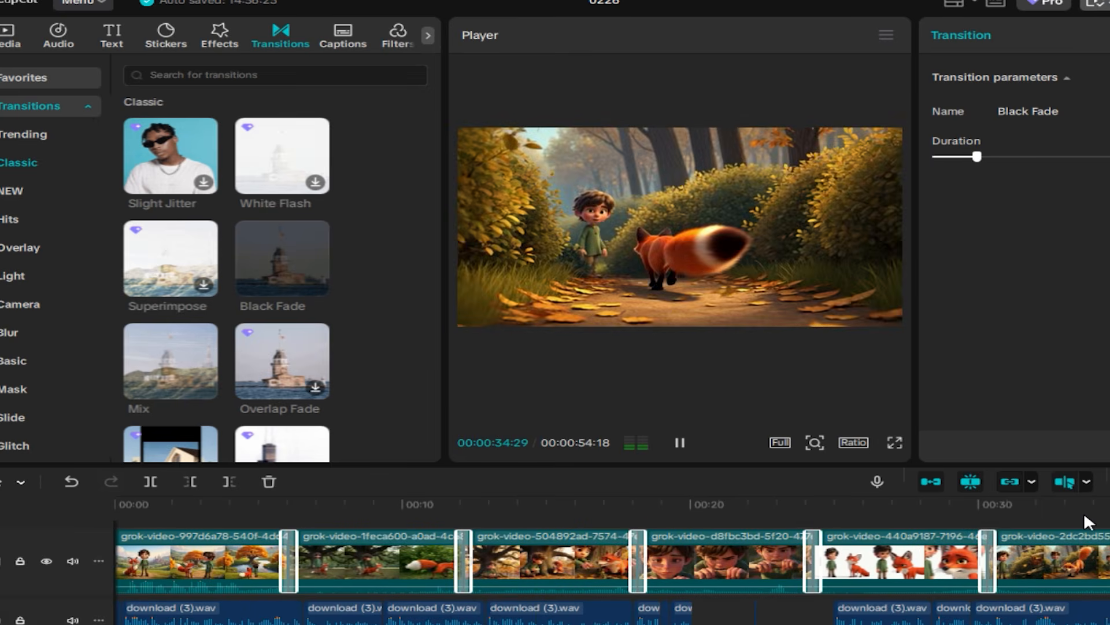
{"action": "scroll", "coordinate": [890, 535], "scroll_direction": "down", "scroll_amount": 2}
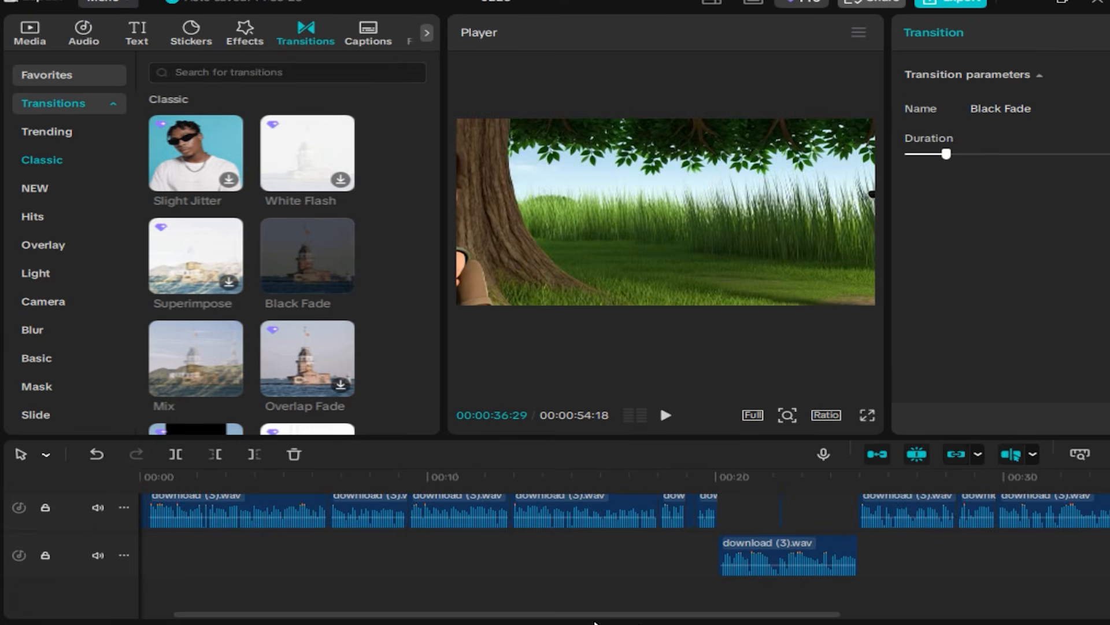
{"action": "scroll", "coordinate": [751, 563], "scroll_direction": "up", "scroll_amount": 3}
{"action": "scroll", "coordinate": [825, 616], "scroll_direction": "right", "scroll_amount": 3}
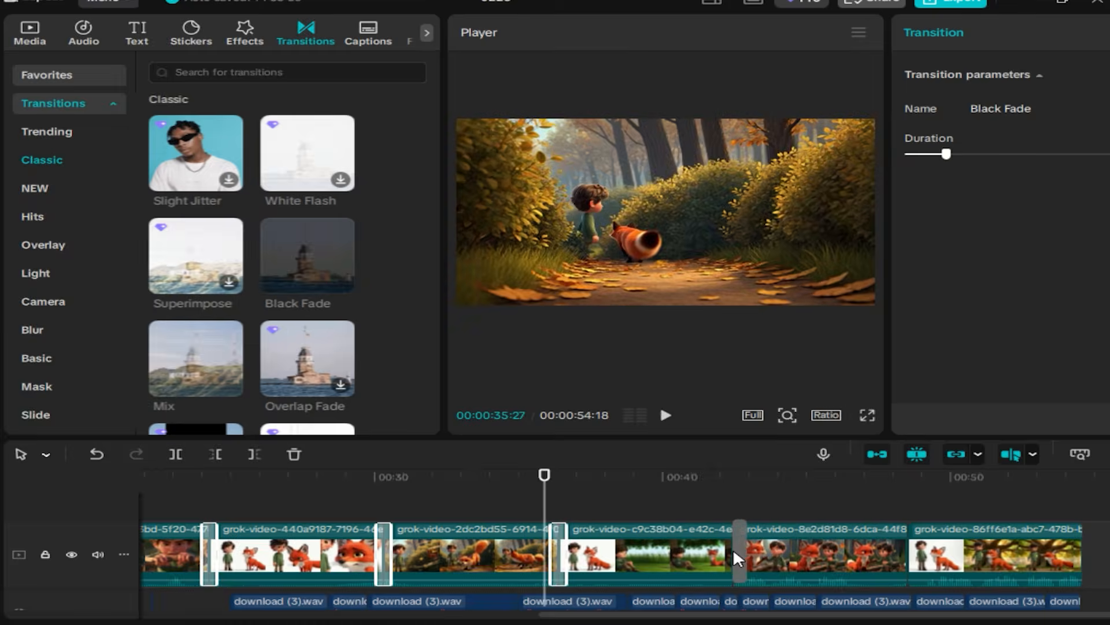
{"action": "scroll", "coordinate": [896, 613], "scroll_direction": "right", "scroll_amount": 2}
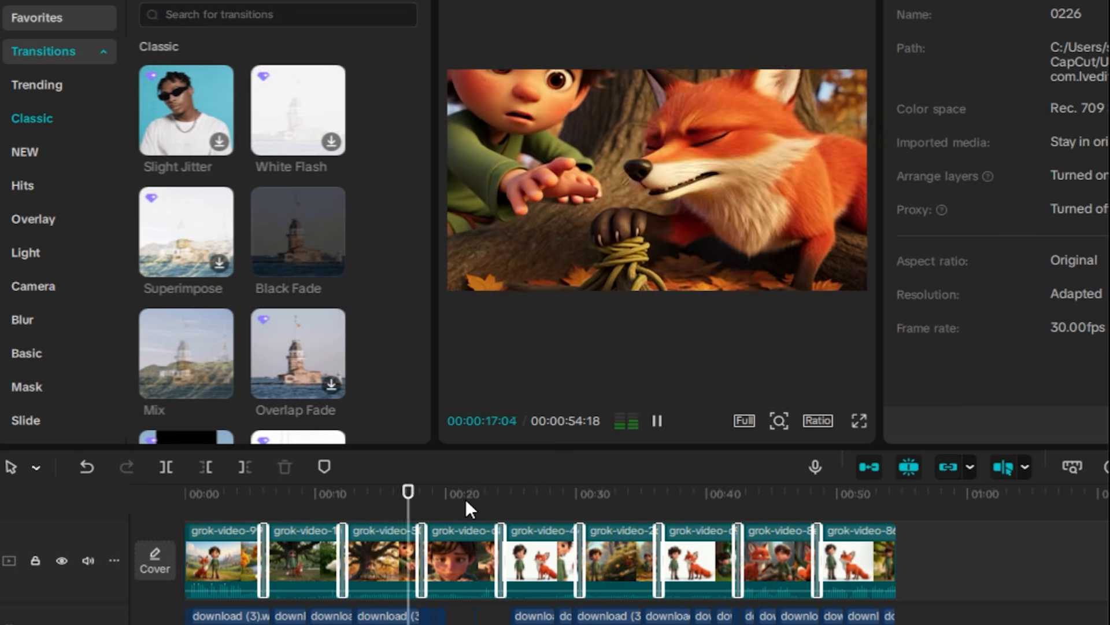
Step: Select all the video clips on the main track and combine them into one compound clip
{"action": "left_click", "coordinate": [972, 543]}
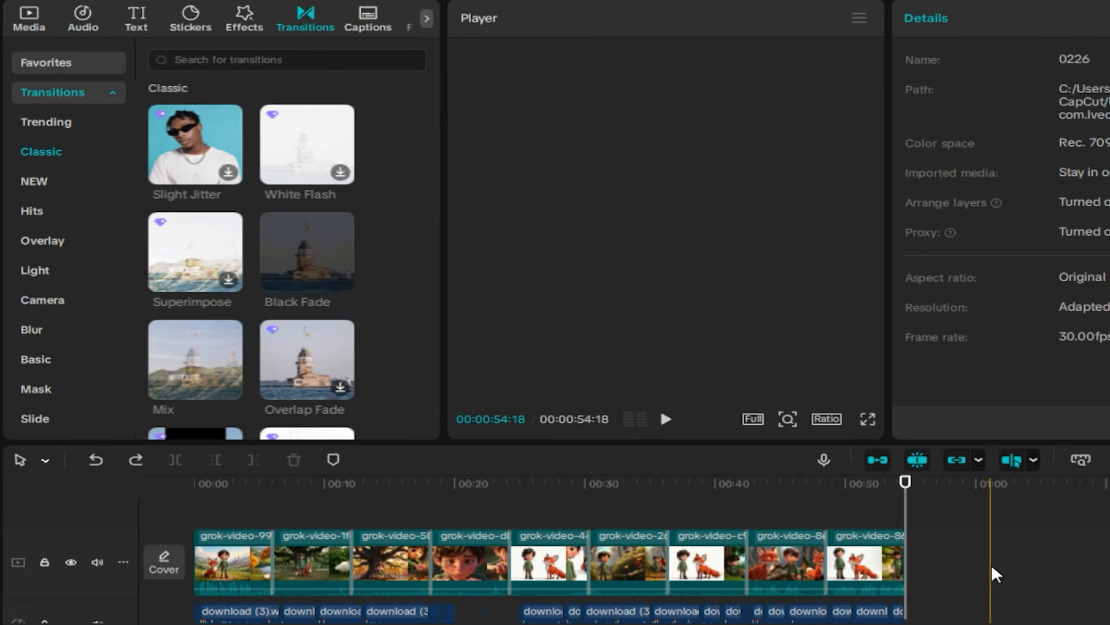
{"action": "left_click_drag", "start_coordinate": [998, 558], "coordinate": [287, 535]}
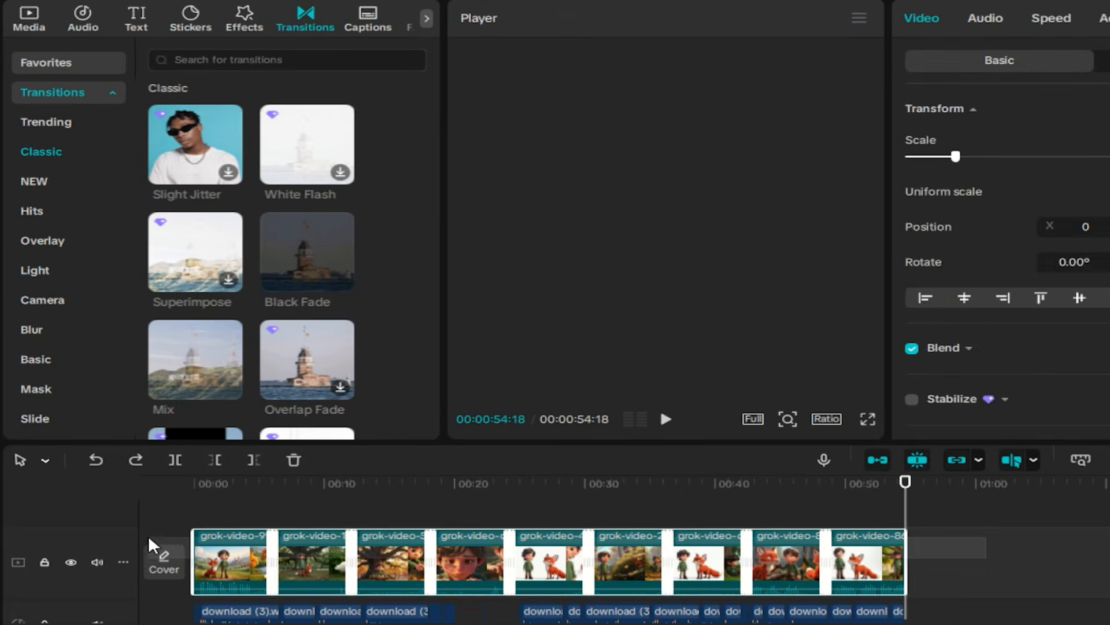
{"action": "left_click_drag", "start_coordinate": [149, 538], "coordinate": [148, 538]}
{"action": "right_click", "coordinate": [389, 559]}
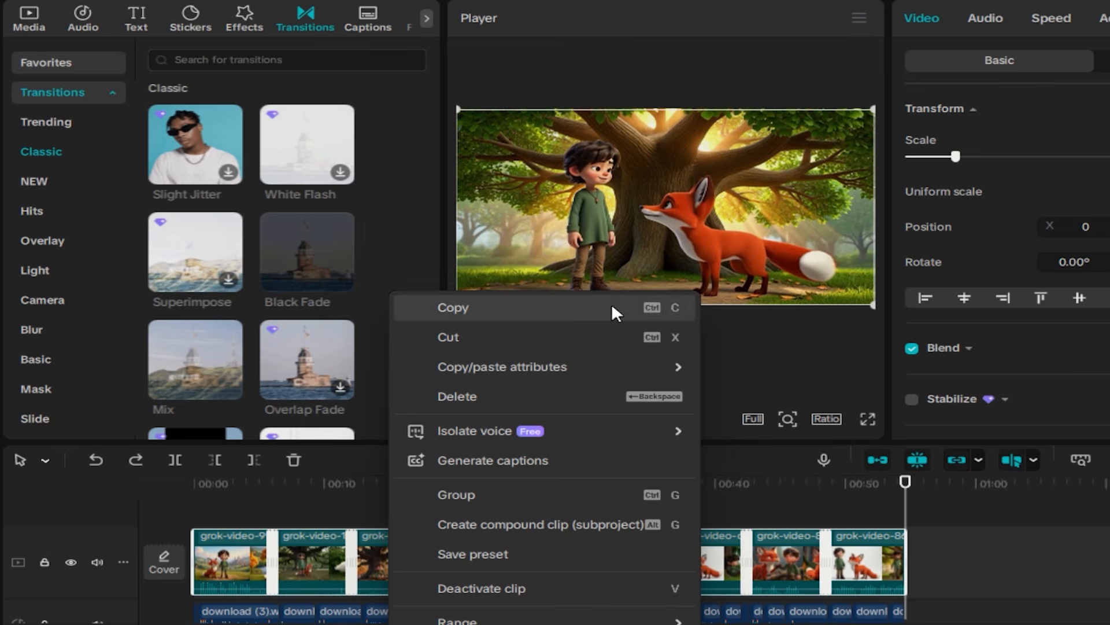
{"action": "left_click", "coordinate": [545, 523]}
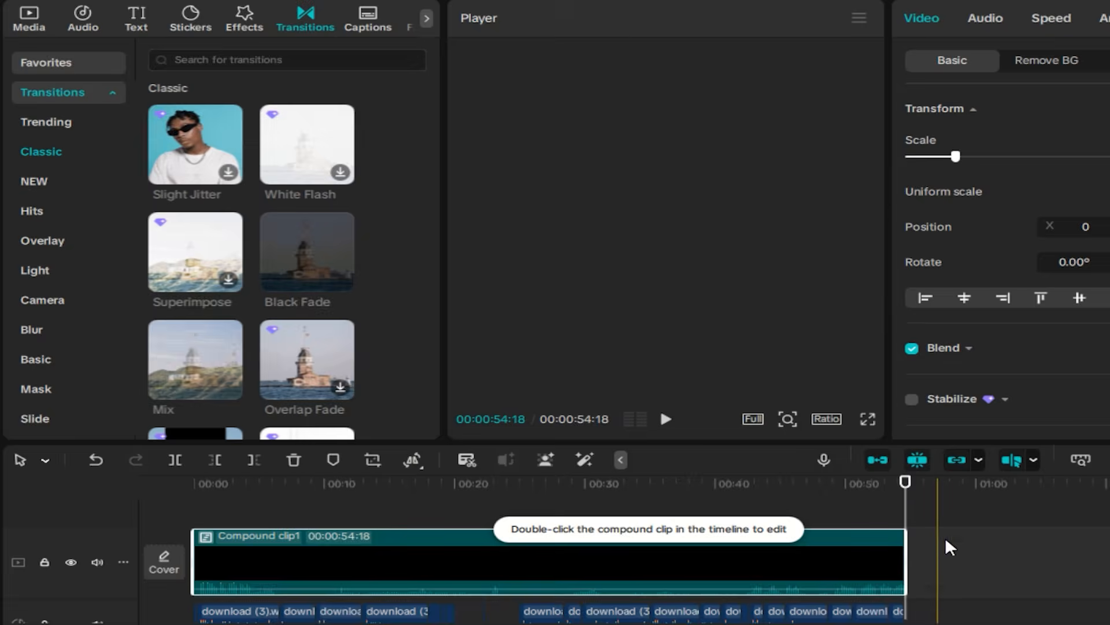
Step: Extract the audio from the compound clip and adjust the volume of the extracted audio track
{"action": "right_click", "coordinate": [777, 559]}
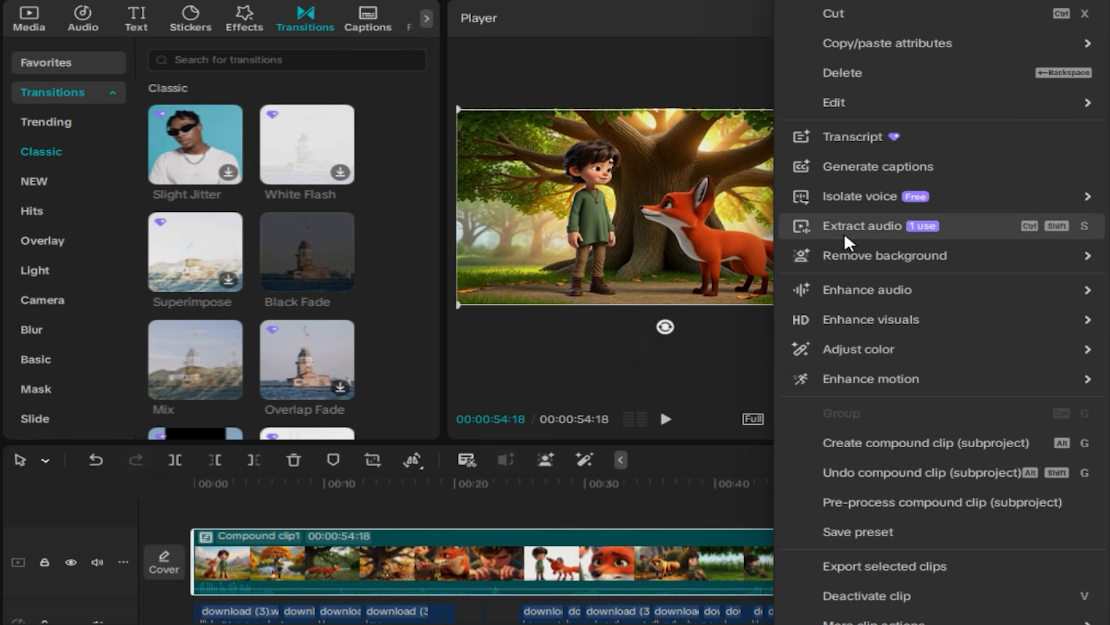
{"action": "left_click", "coordinate": [891, 228]}
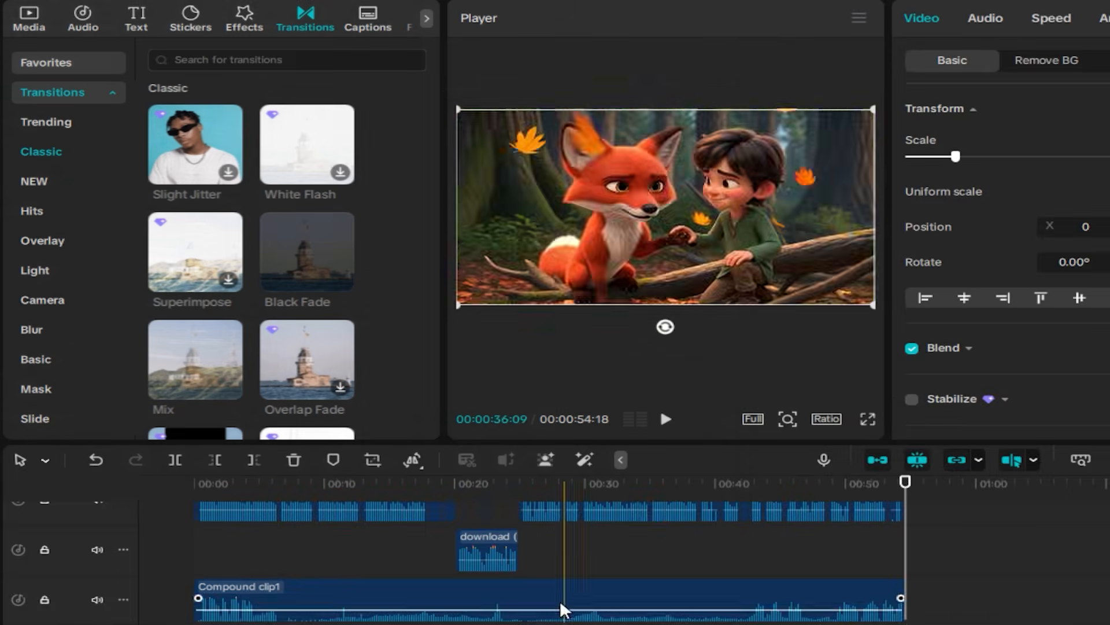
{"action": "mouse_move", "coordinate": [238, 616]}
{"action": "left_mouse_down"}
{"action": "mouse_move", "coordinate": [240, 590]}
{"action": "mouse_move", "coordinate": [243, 620]}
{"action": "left_mouse_up"}
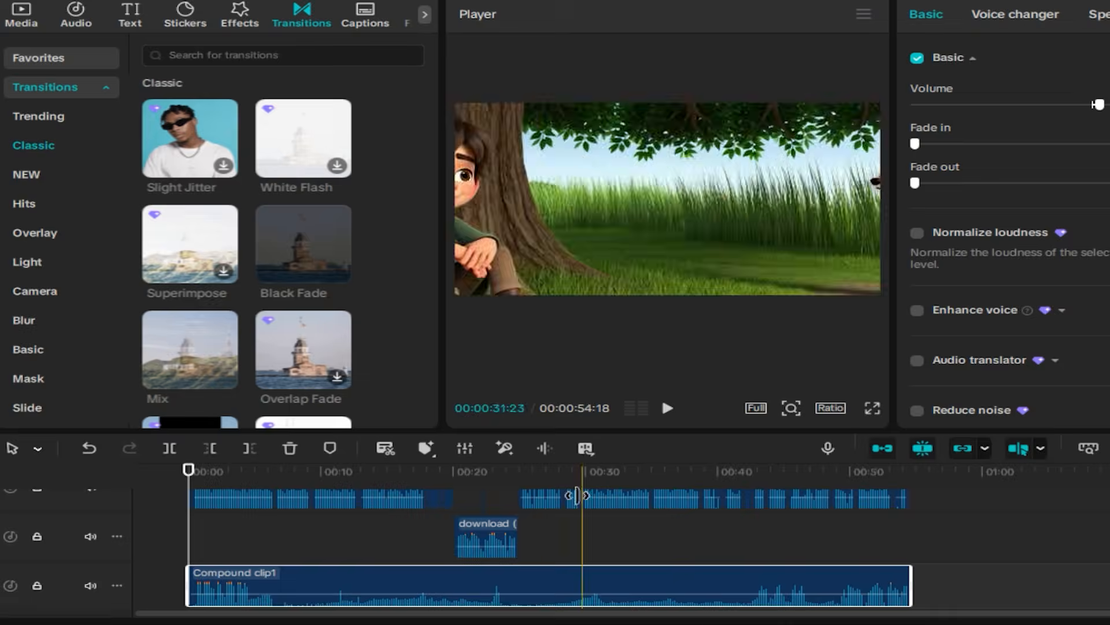
Step: Play the assembled story video in full screen
{"action": "left_click", "coordinate": [872, 408]}
{"action": "key", "text": "space"}
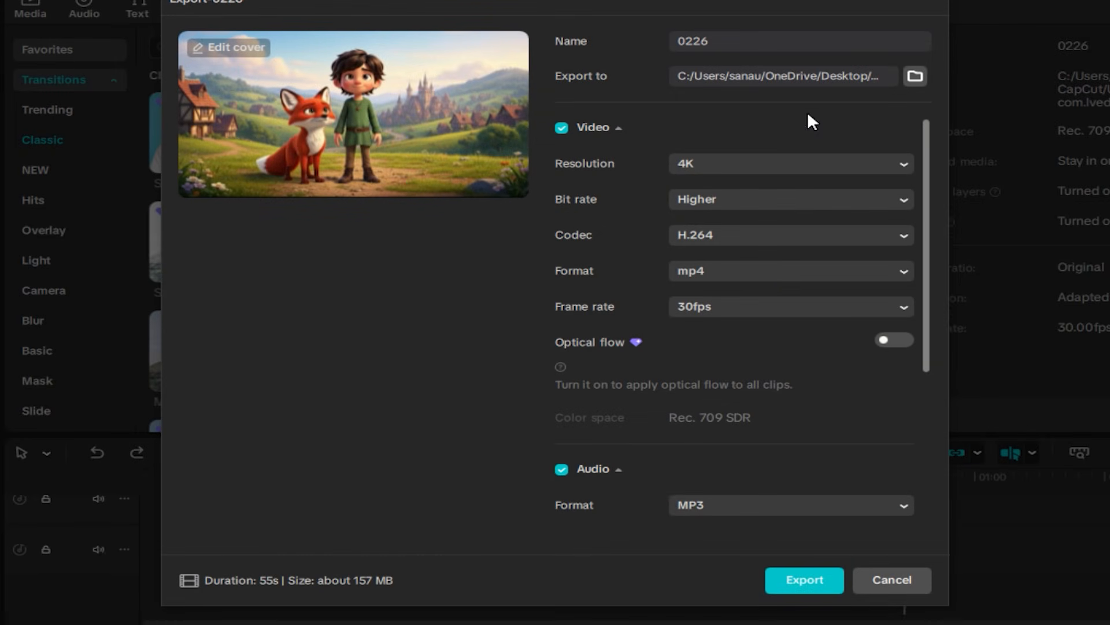
Step: Review the export settings for project 0226, including resolution, bit rate, codec, format and frame rate
{"action": "left_click", "coordinate": [768, 165]}
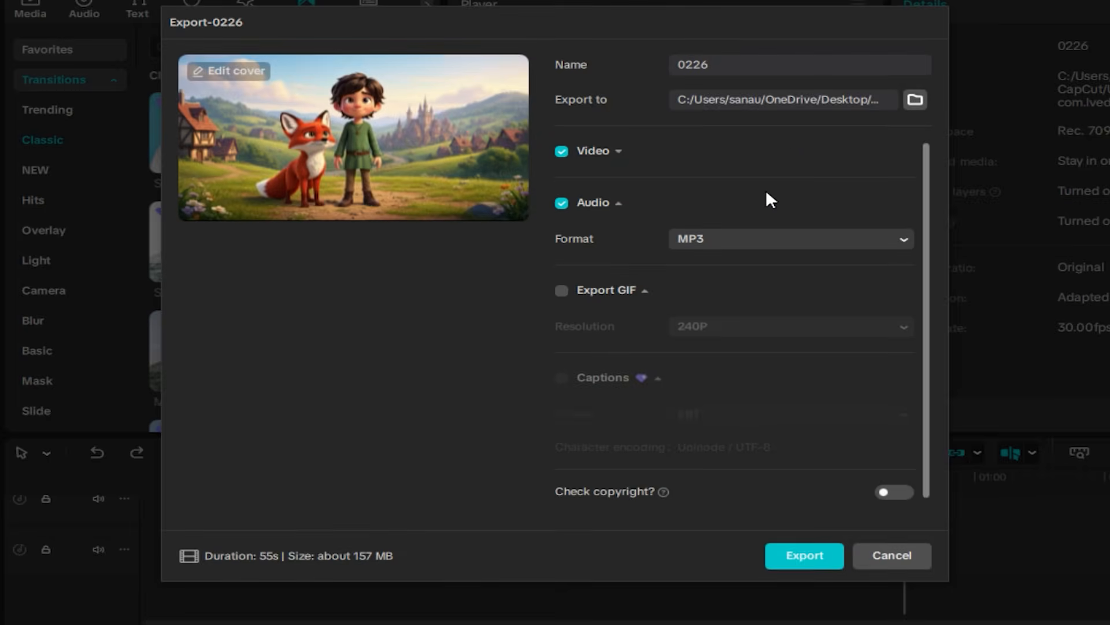
{"action": "left_click", "coordinate": [593, 152]}
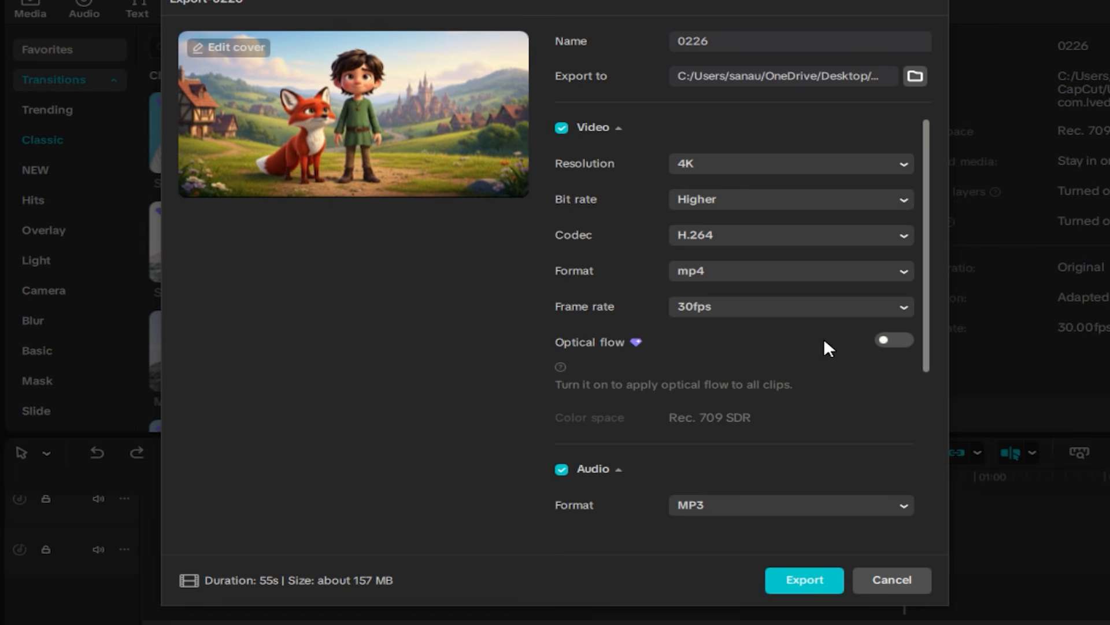
{"action": "scroll", "coordinate": [824, 349], "scroll_direction": "down", "scroll_amount": 5}
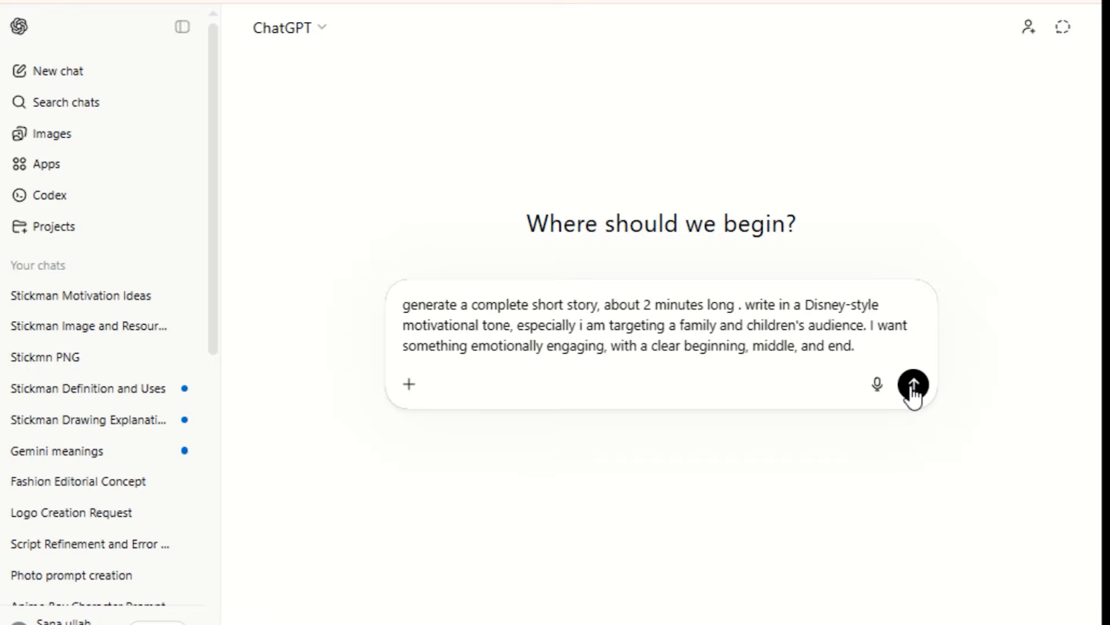
Step: Switch to ChatGPT and submit the prompt for a 2-minute Disney-style motivational short story aimed at families and children
{"action": "left_click", "coordinate": [913, 385]}
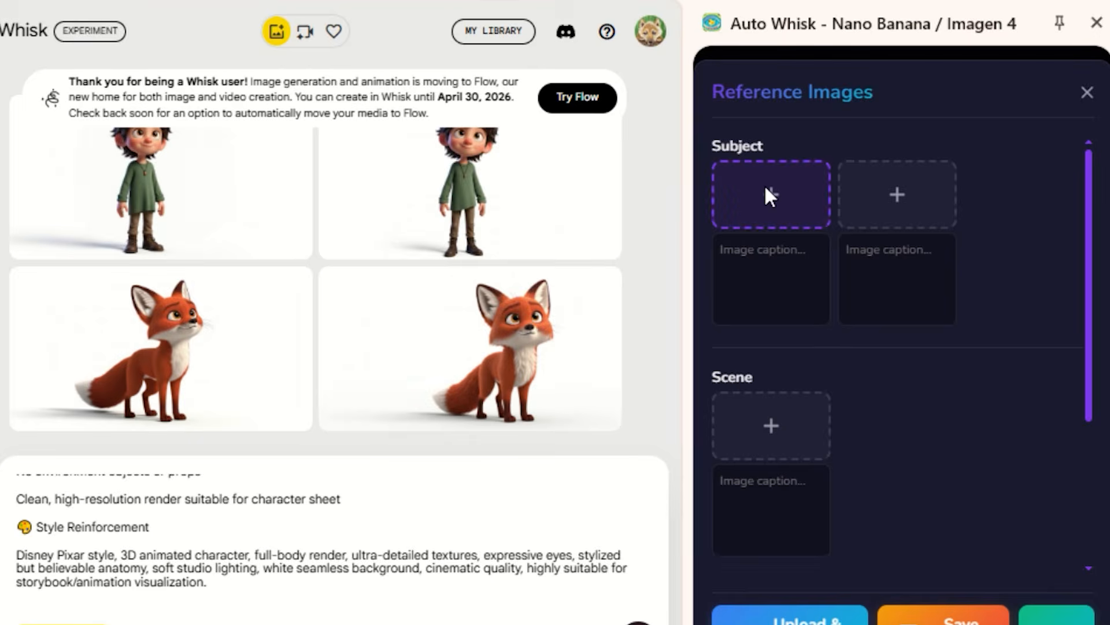
Step: In Auto Whisk, add the downloaded boy and fox images as the two Subject reference images and save them
{"action": "left_click", "coordinate": [765, 184]}
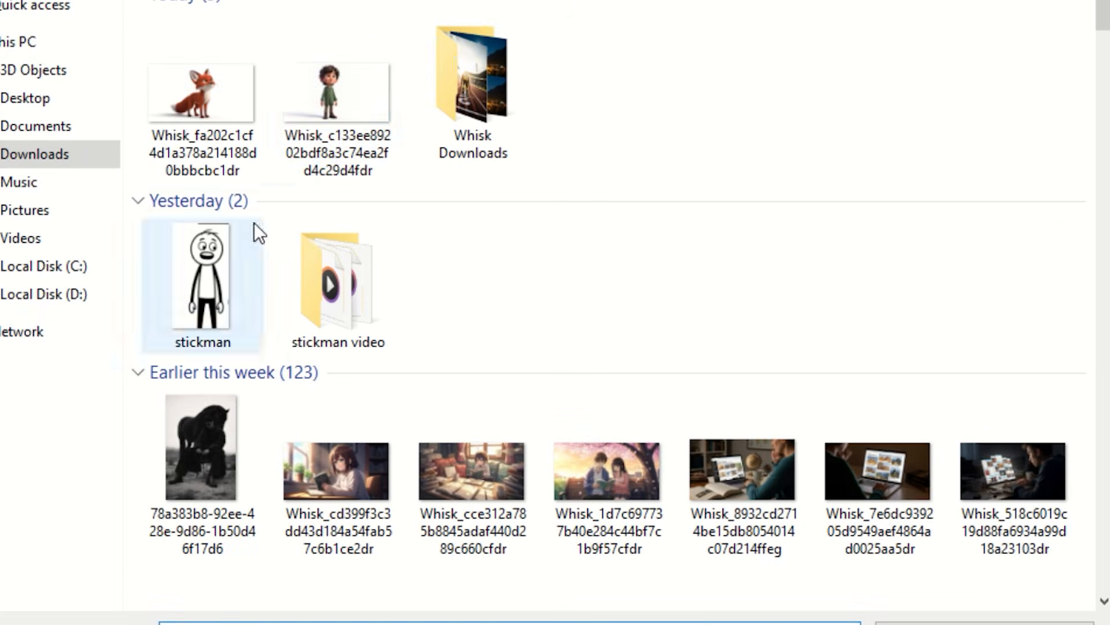
{"action": "double_click", "coordinate": [337, 98]}
{"action": "left_click", "coordinate": [873, 223]}
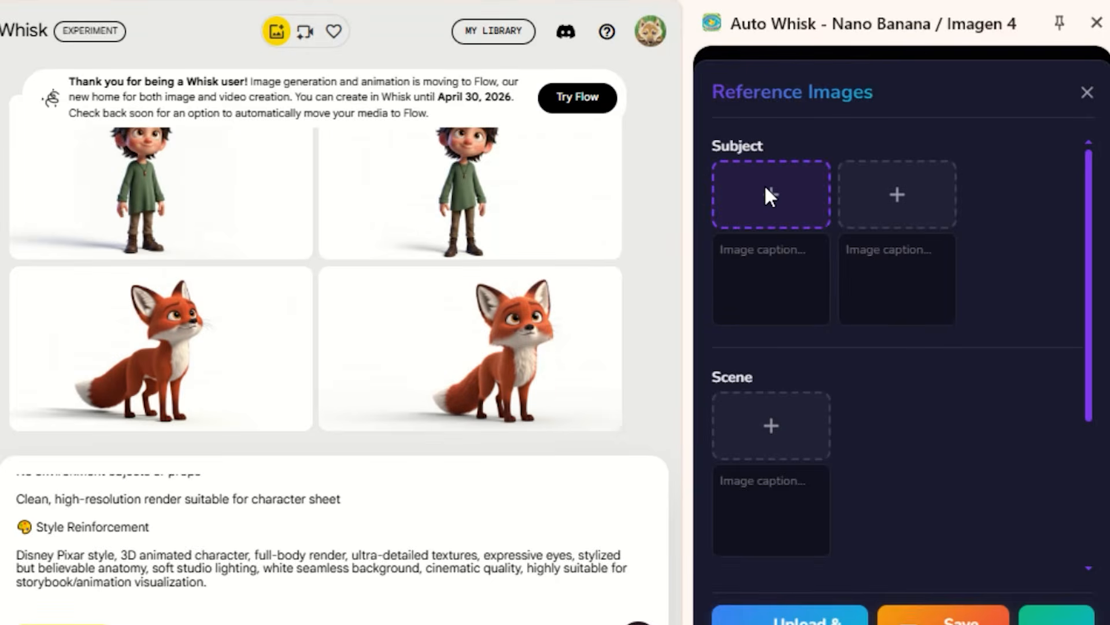
{"action": "left_click", "coordinate": [764, 186]}
{"action": "double_click", "coordinate": [330, 97]}
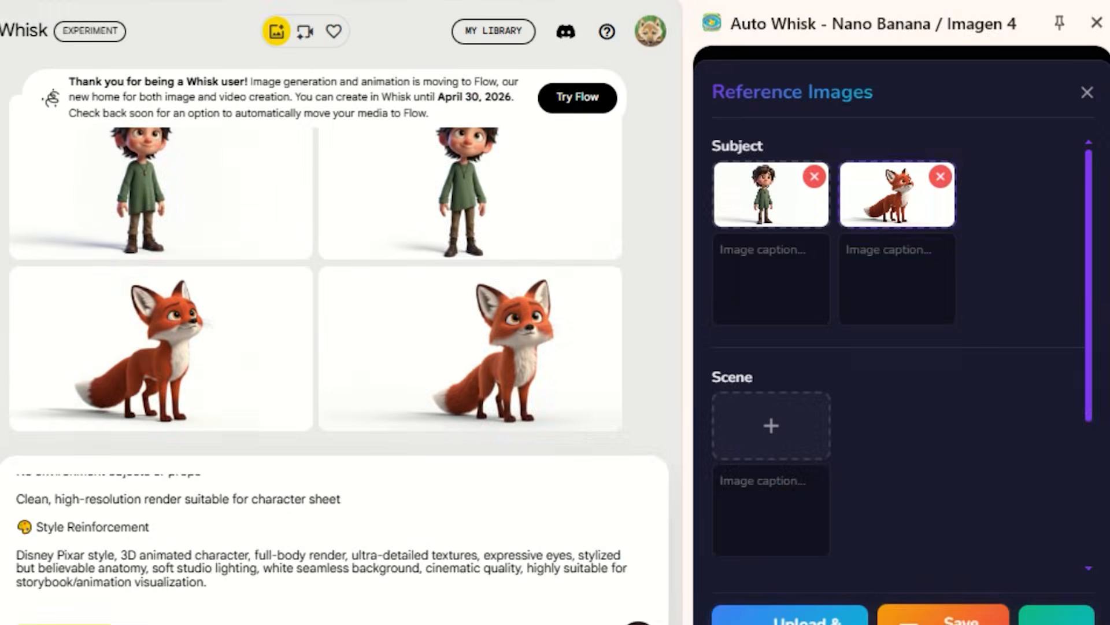
{"action": "scroll", "coordinate": [902, 347], "scroll_direction": "down", "scroll_amount": 4}
{"action": "left_click", "coordinate": [1047, 590]}
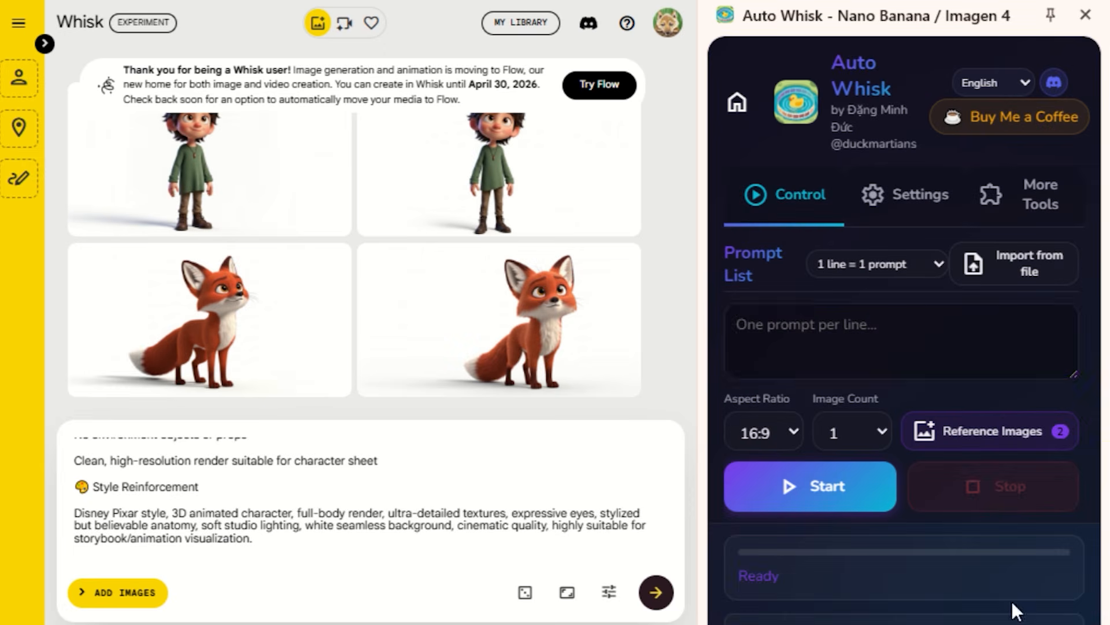
{"action": "left_click_drag", "start_coordinate": [740, 571], "coordinate": [879, 569]}
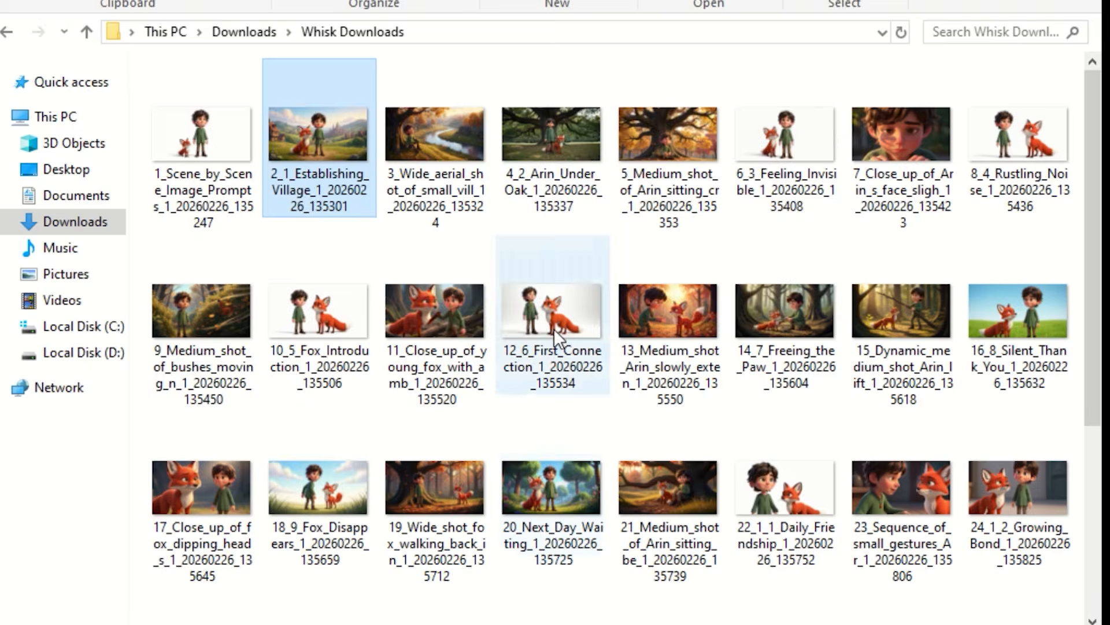
Step: View the Establishing Village image and the close-up of the boy's face from the Whisk Downloads folder
{"action": "key", "text": "Return"}
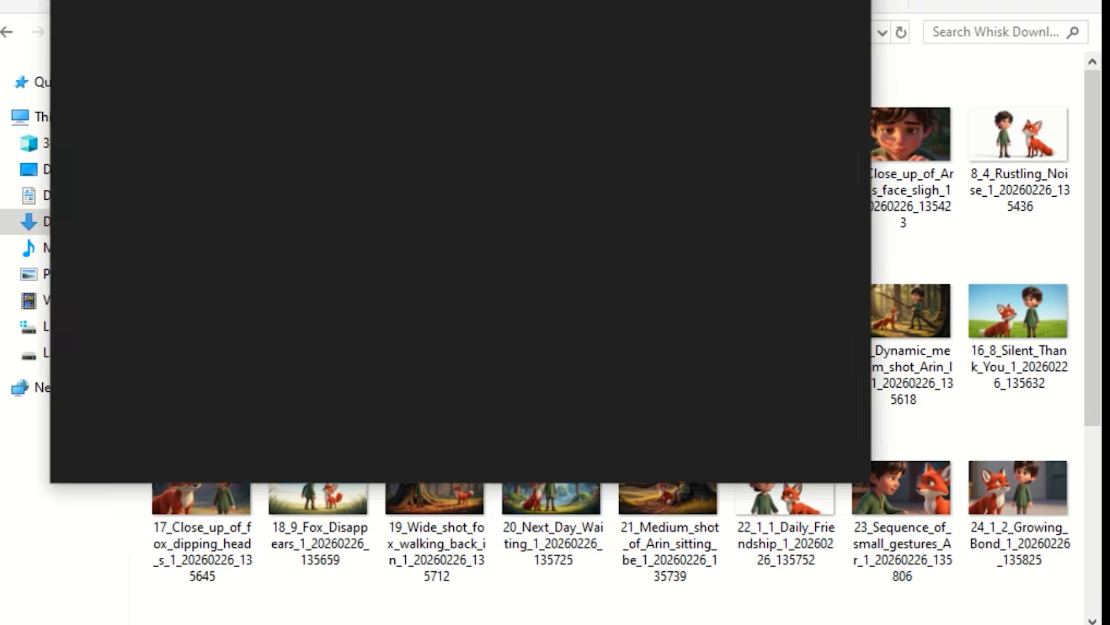
{"action": "key", "text": "alt+F4"}
{"action": "left_click", "coordinate": [897, 165]}
{"action": "key", "text": "Return"}
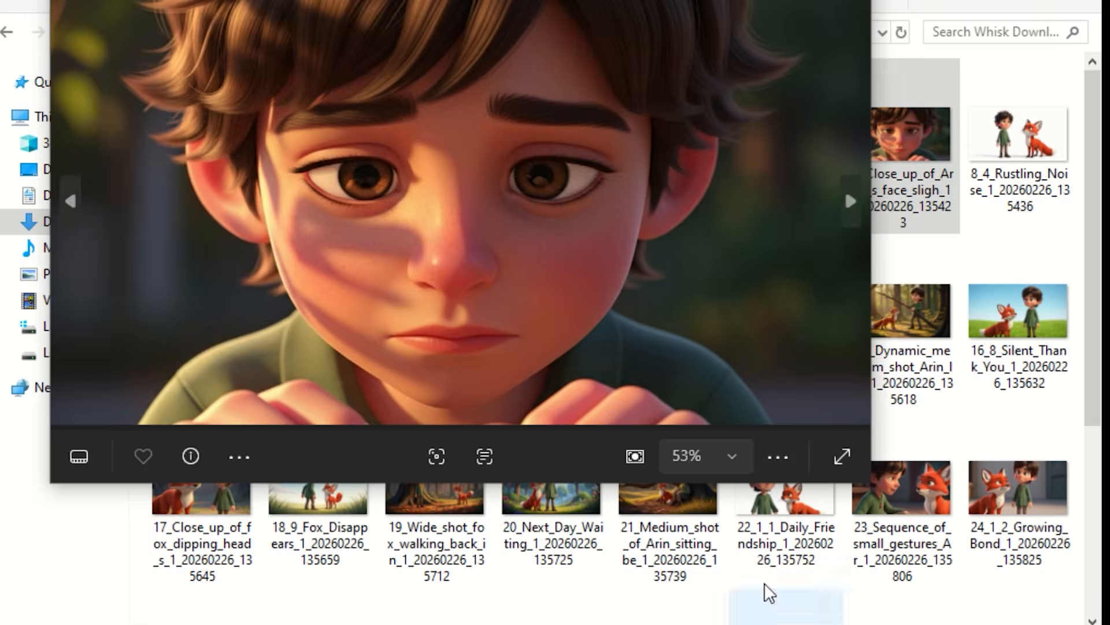
{"action": "key", "text": "alt+F4"}
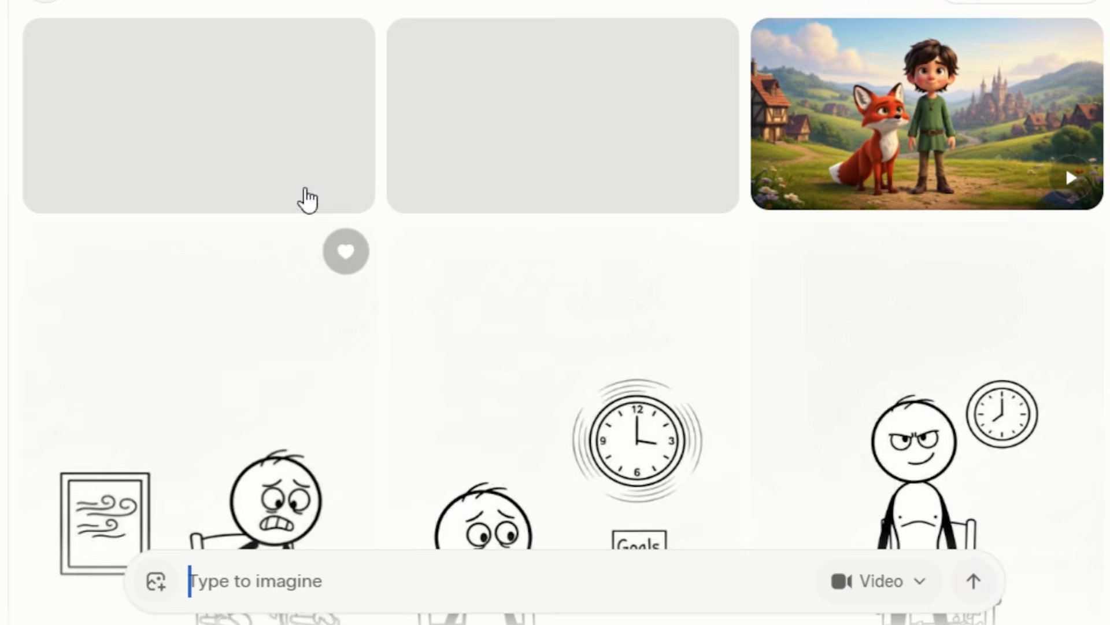